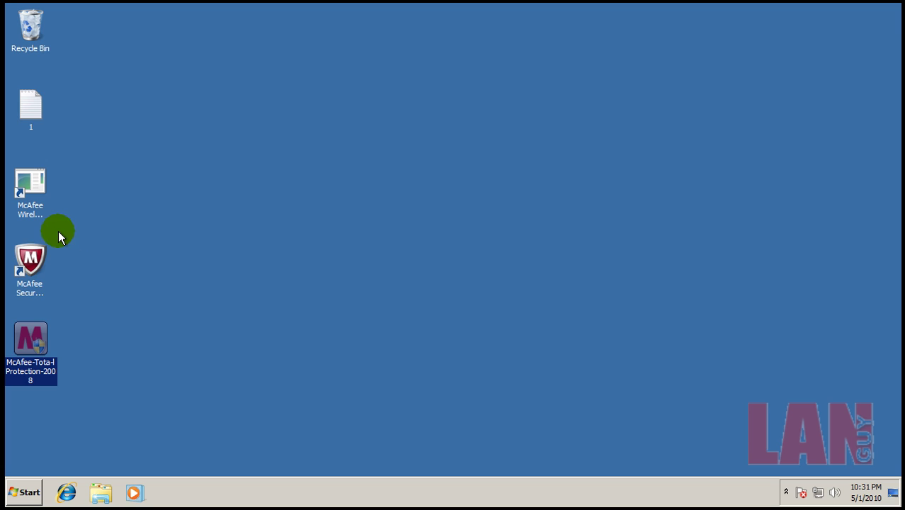
Open McAfee SecurityCenter from its tray icon, review the update status details, and close it.
{"action": "left_click", "coordinate": [32, 248]}
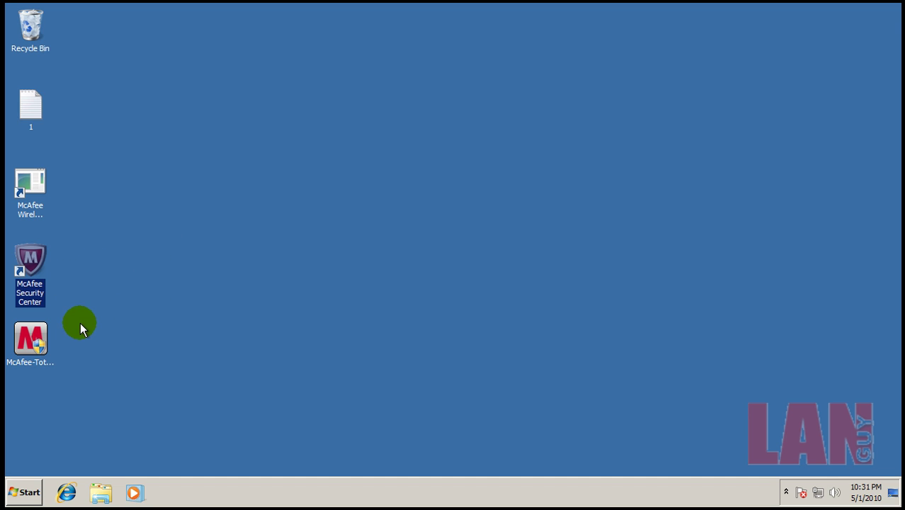
{"action": "left_click", "coordinate": [366, 304]}
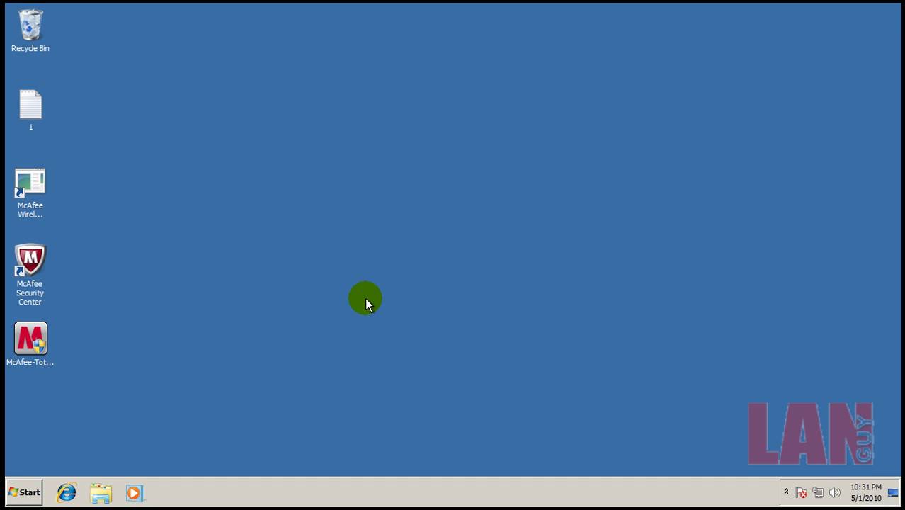
{"action": "left_click", "coordinate": [786, 491]}
{"action": "double_click", "coordinate": [774, 433]}
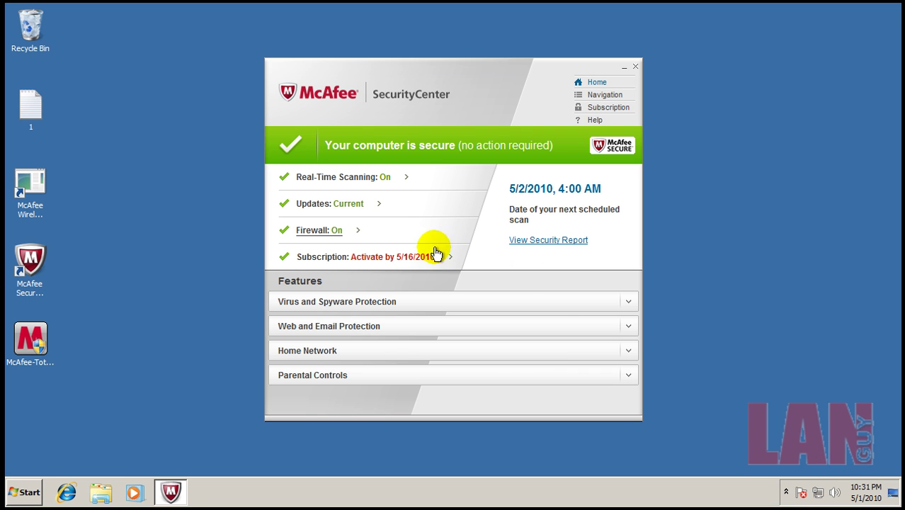
{"action": "left_click", "coordinate": [381, 206]}
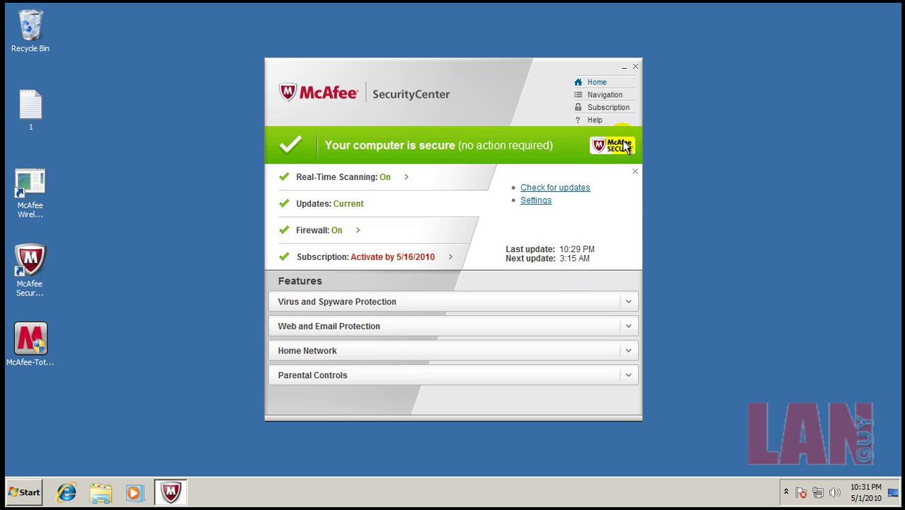
{"action": "left_click", "coordinate": [635, 68]}
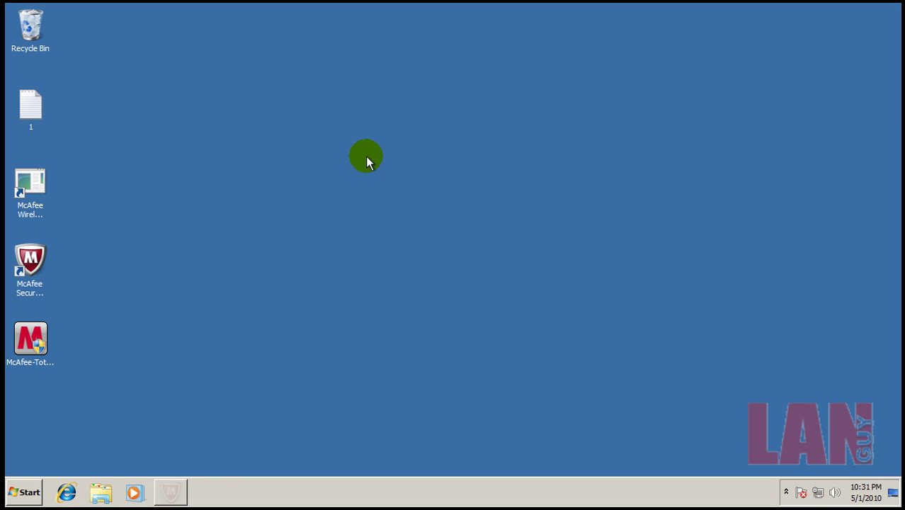
Start Task Manager showing processes from all users, sorted by description.
{"action": "right_click", "coordinate": [227, 491]}
{"action": "left_click", "coordinate": [248, 453]}
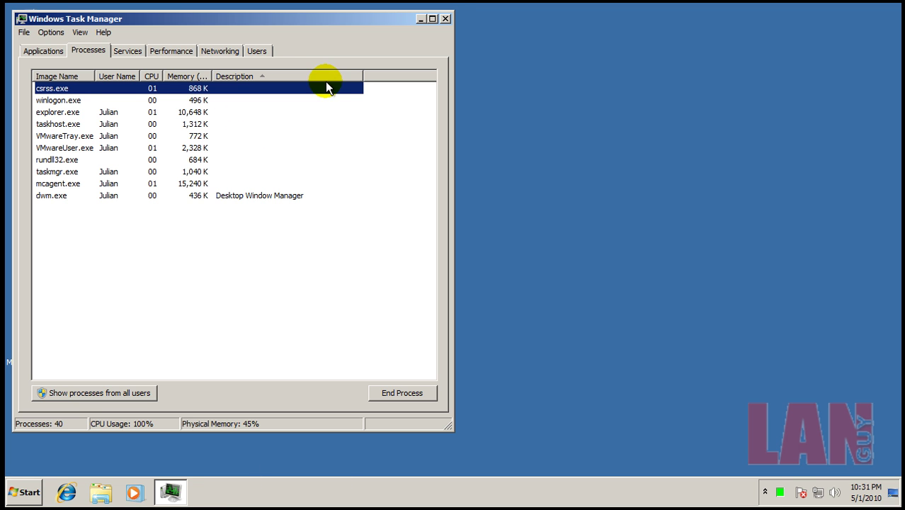
{"action": "left_click", "coordinate": [124, 392]}
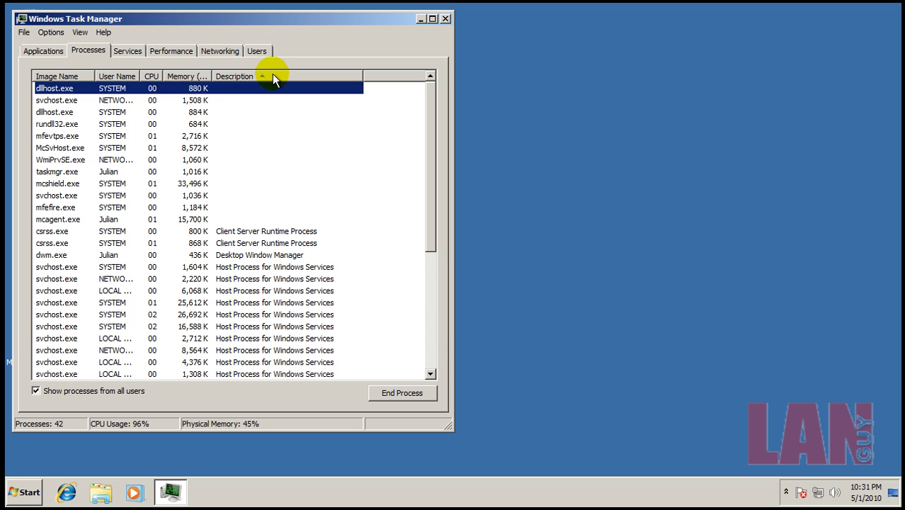
{"action": "left_click", "coordinate": [272, 75]}
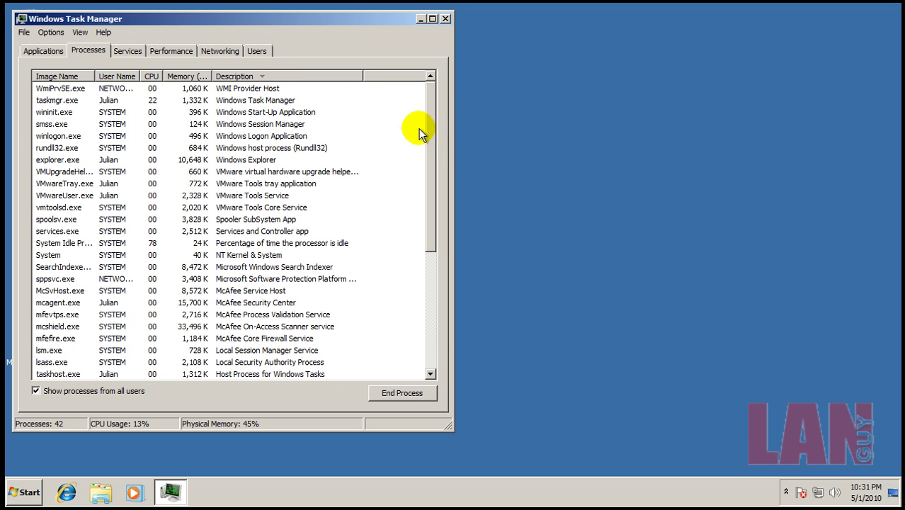
{"action": "left_click_drag", "start_coordinate": [425, 130], "coordinate": [431, 197]}
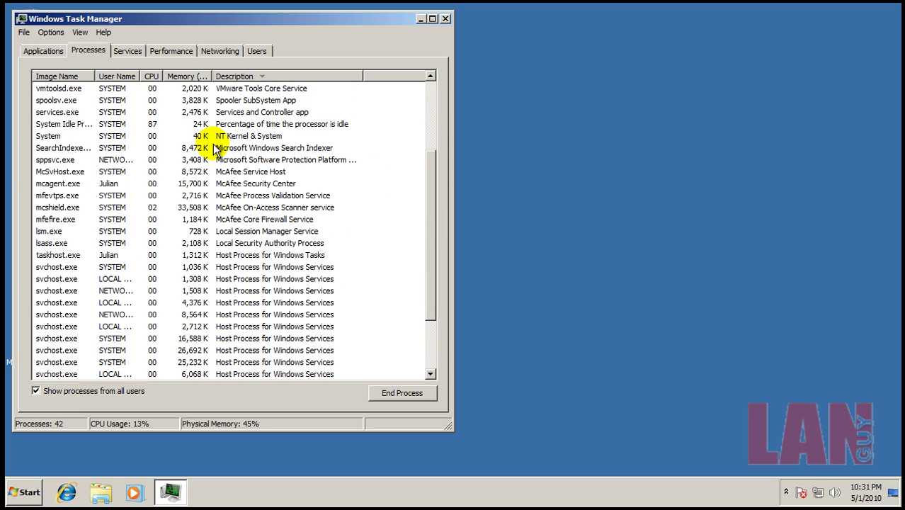
Check the McAfee scanner, Security Center, Service Host and Core Firewall processes, then close Task Manager.
{"action": "left_click", "coordinate": [188, 208]}
{"action": "left_click", "coordinate": [196, 184]}
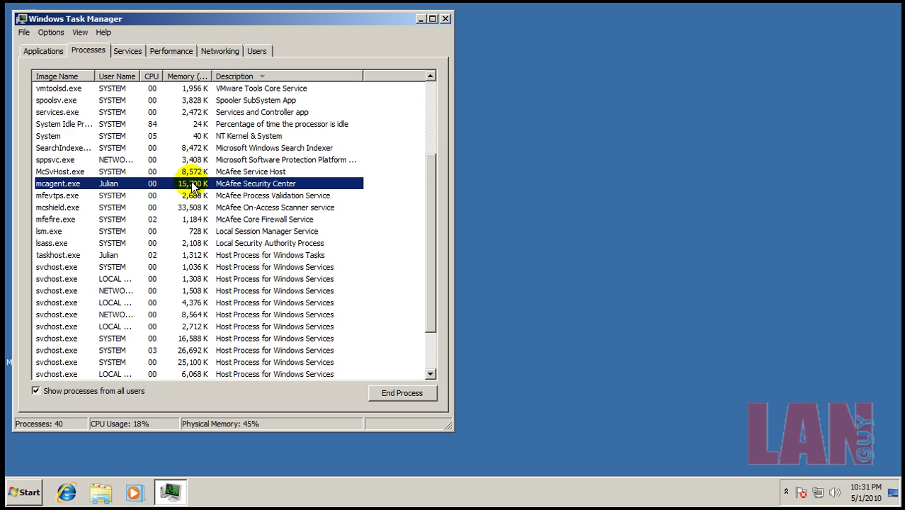
{"action": "left_click", "coordinate": [198, 172]}
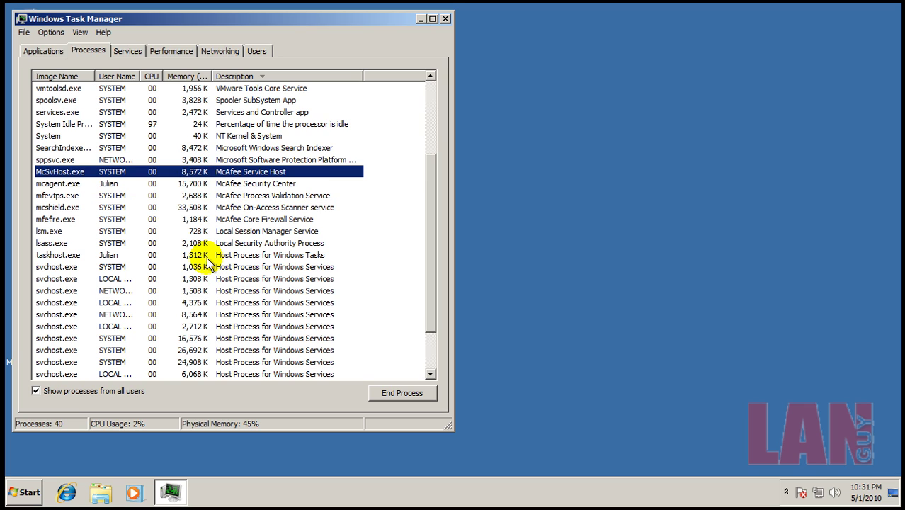
{"action": "left_click", "coordinate": [216, 220]}
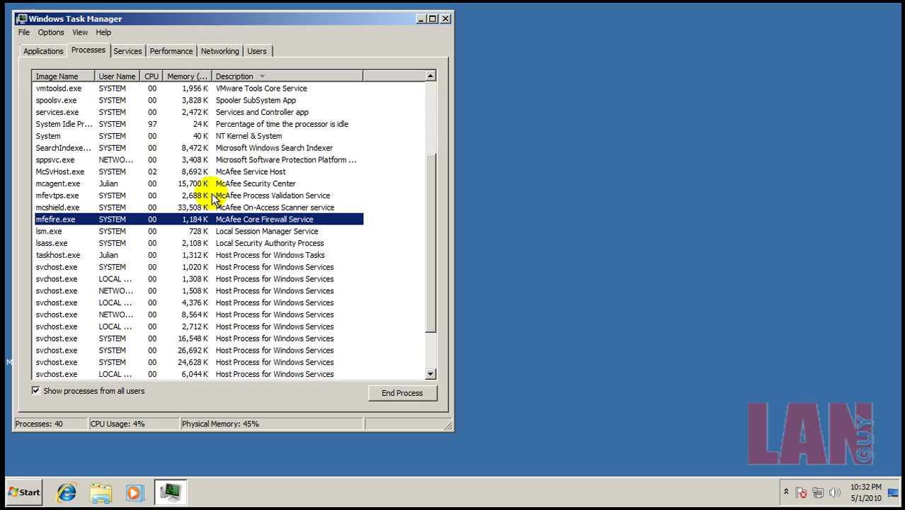
{"action": "left_click", "coordinate": [446, 21]}
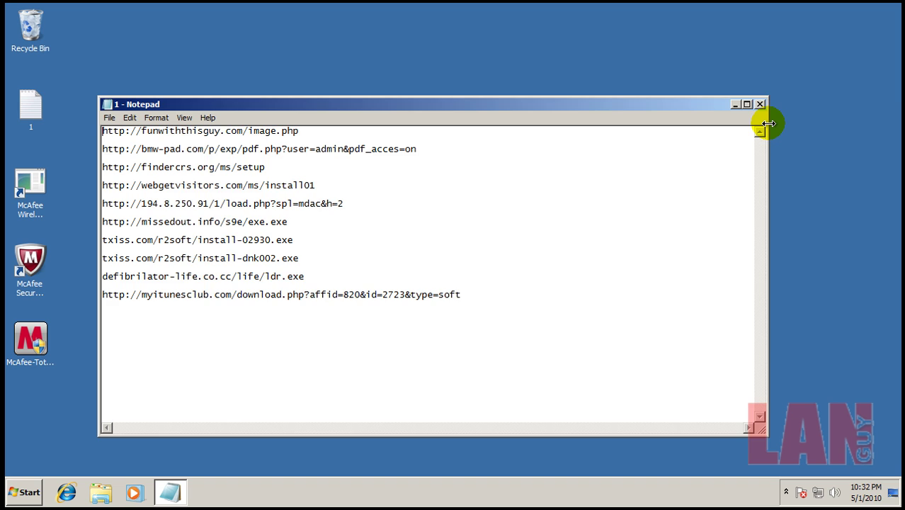
Shrink Notepad and place a smaller Internet Explorer window at the upper right.
{"action": "left_click_drag", "start_coordinate": [771, 124], "coordinate": [512, 131]}
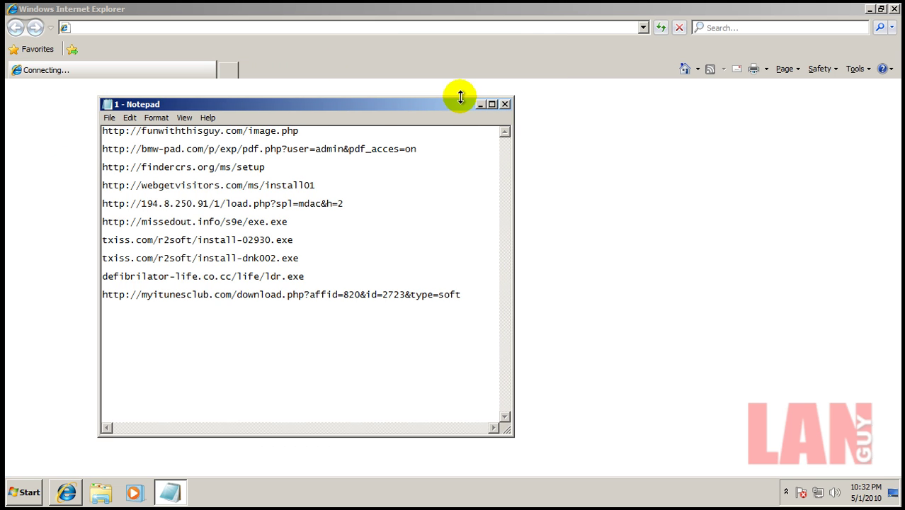
{"action": "left_click_drag", "start_coordinate": [461, 97], "coordinate": [364, 262]}
{"action": "left_click", "coordinate": [883, 12]}
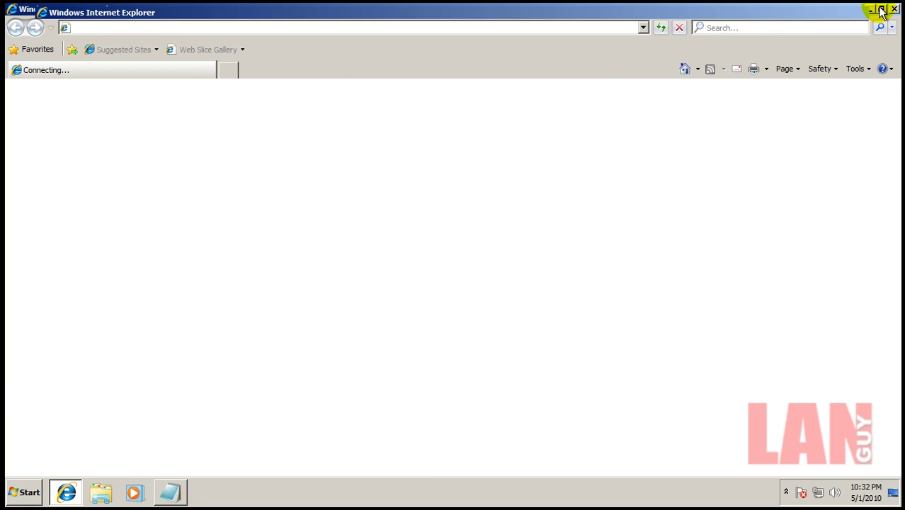
{"action": "left_click_drag", "start_coordinate": [805, 23], "coordinate": [829, 18]}
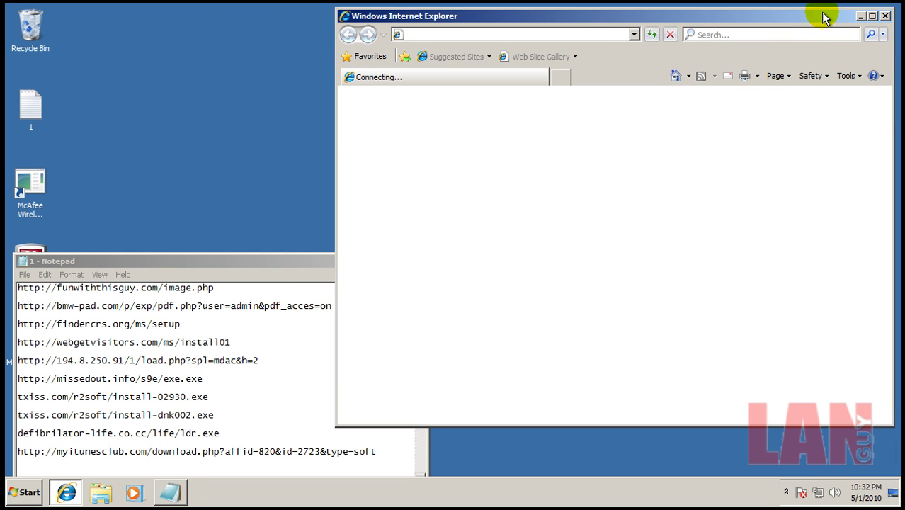
{"action": "double_click", "coordinate": [227, 291]}
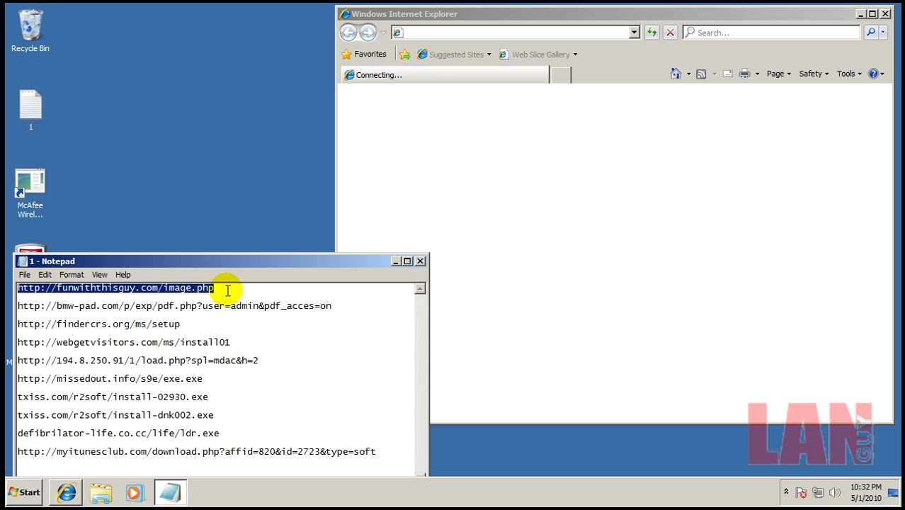
{"action": "right_click", "coordinate": [227, 290]}
{"action": "right_click", "coordinate": [204, 287]}
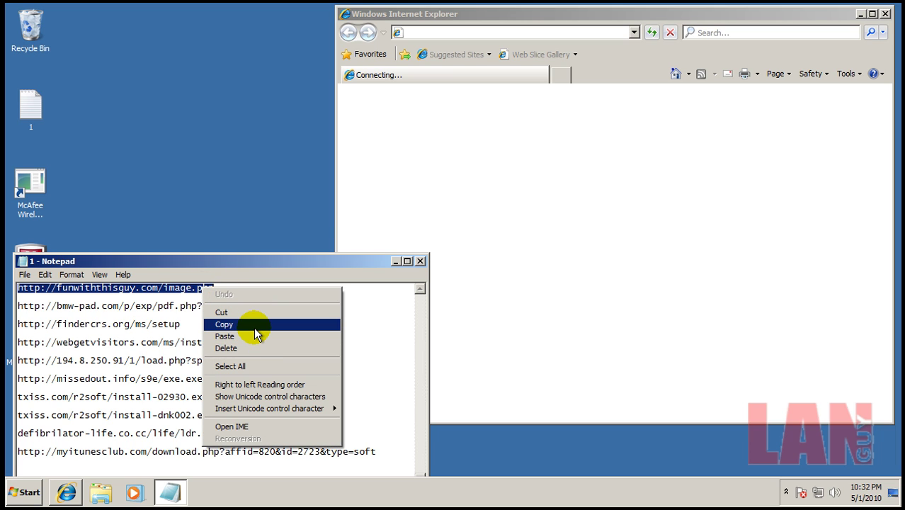
{"action": "left_click", "coordinate": [253, 326]}
{"action": "left_click", "coordinate": [503, 16]}
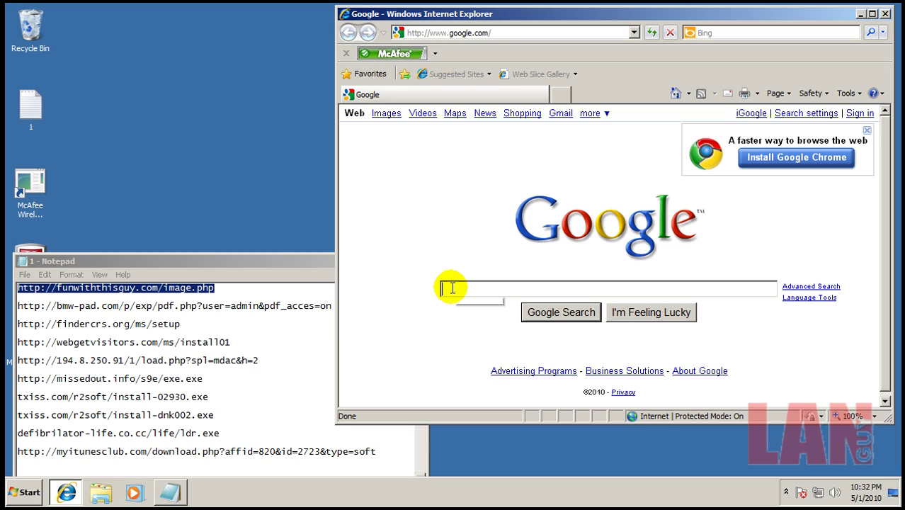
Load the copied funwiththisguy.com/image.php URL in Internet Explorer's address bar.
{"action": "left_click", "coordinate": [509, 33]}
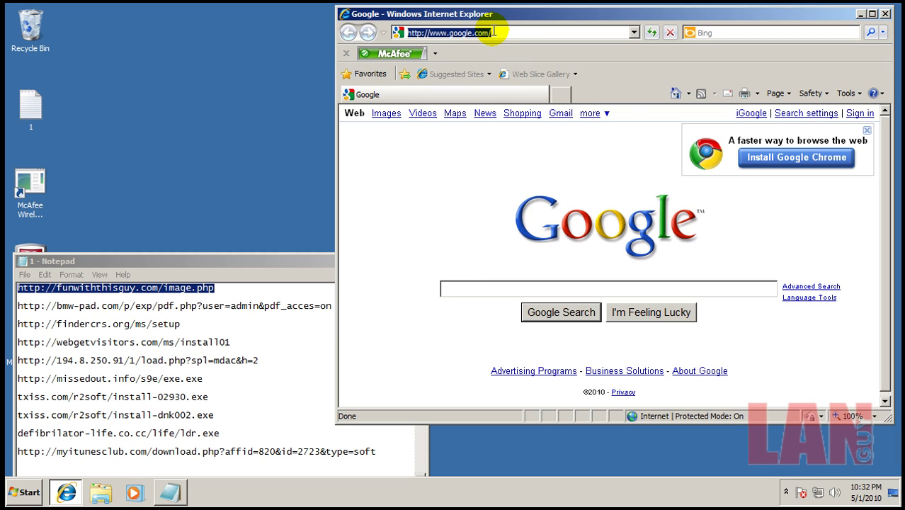
{"action": "right_click", "coordinate": [500, 32]}
{"action": "left_click", "coordinate": [545, 83]}
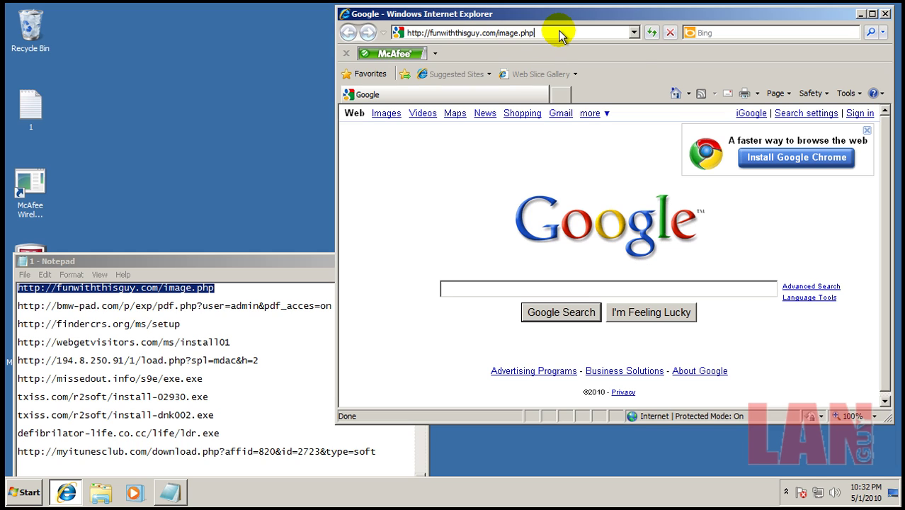
{"action": "key", "text": "Return"}
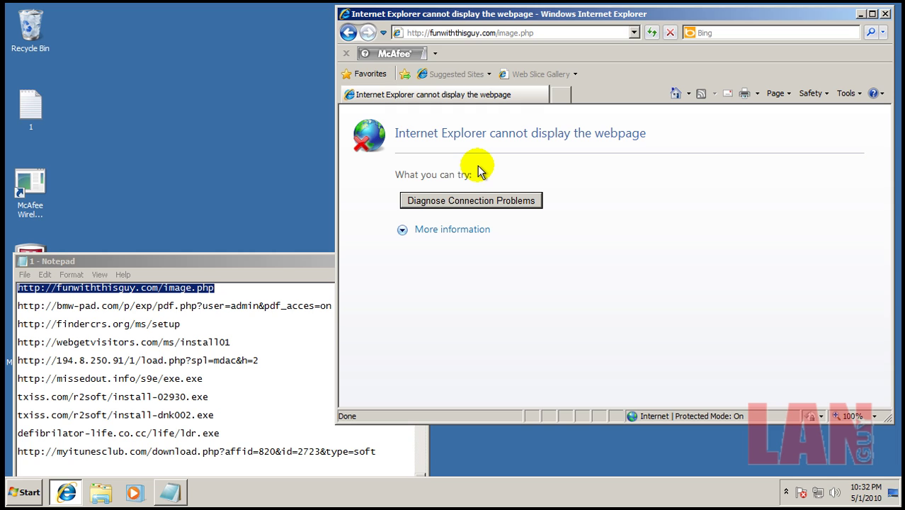
Copy the second URL, the bmw-pad link, from Notepad and load it in Internet Explorer.
{"action": "left_click", "coordinate": [262, 306]}
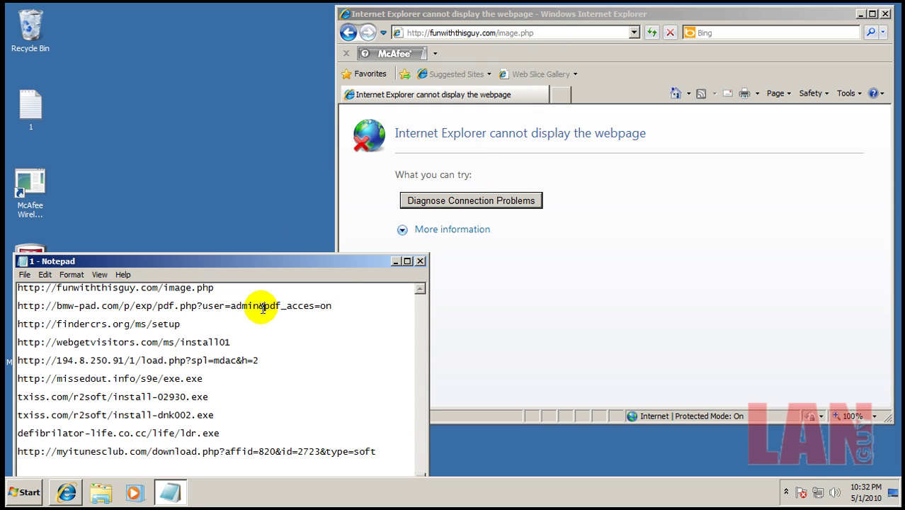
{"action": "left_click", "coordinate": [348, 305]}
{"action": "left_click", "coordinate": [11, 304], "text": "shift"}
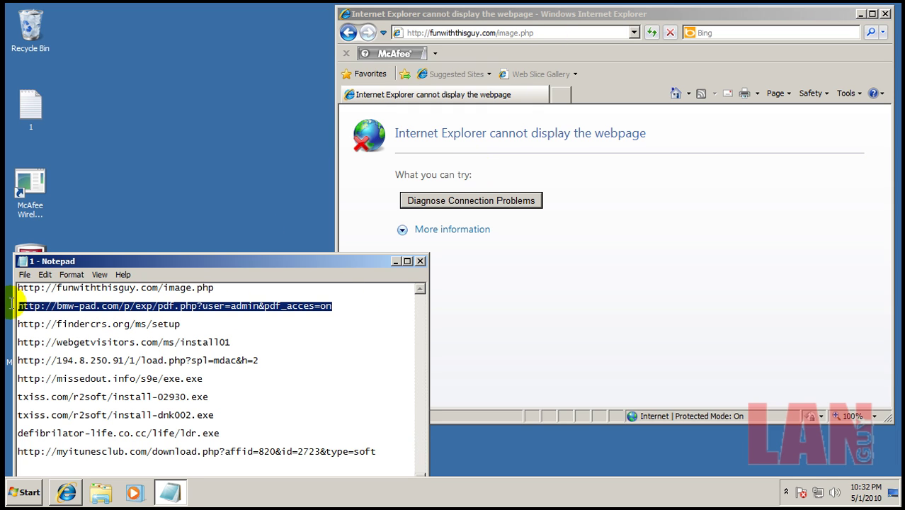
{"action": "right_click", "coordinate": [21, 306]}
{"action": "left_click", "coordinate": [44, 345]}
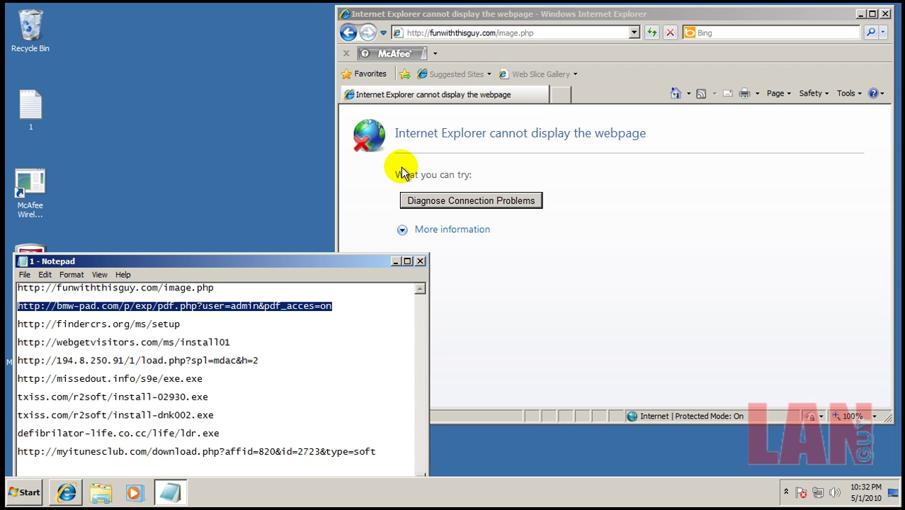
{"action": "left_click", "coordinate": [514, 40]}
{"action": "right_click", "coordinate": [517, 41]}
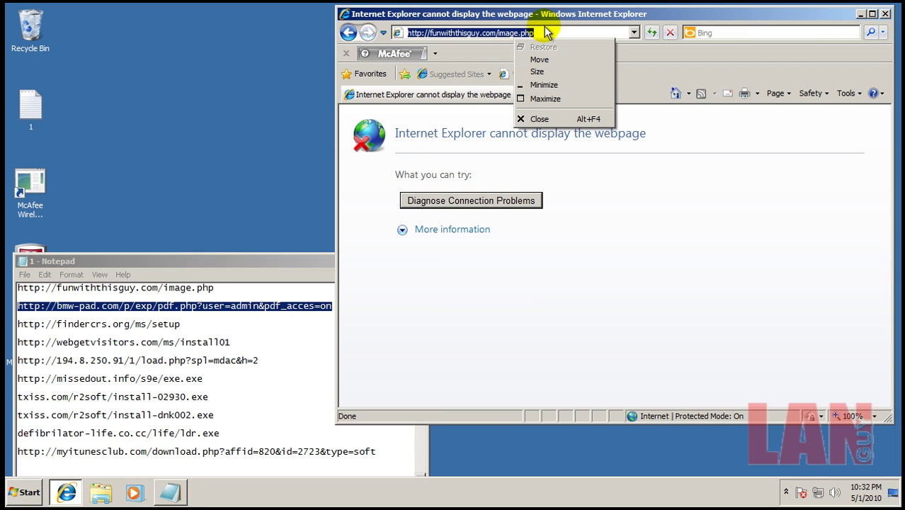
{"action": "right_click", "coordinate": [546, 31]}
{"action": "left_click", "coordinate": [581, 78]}
{"action": "key", "text": "Return"}
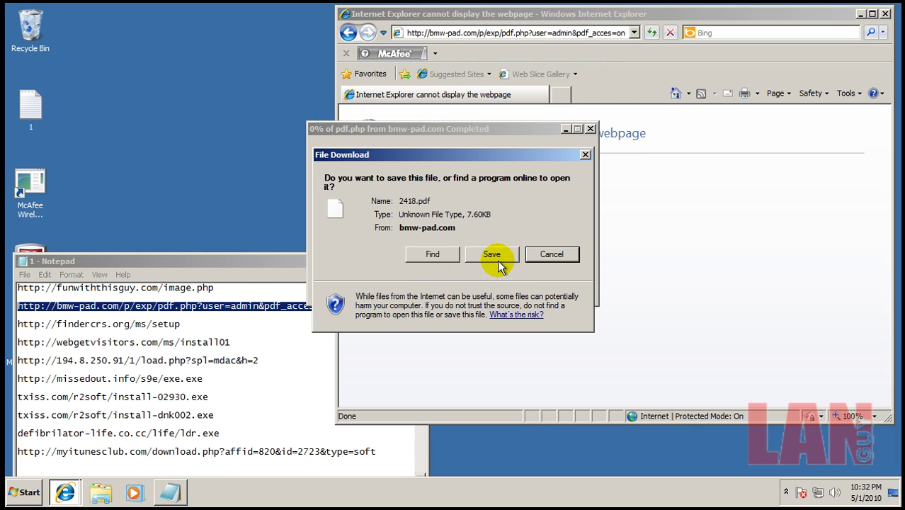
Cancel the pending download, then copy and load the findercrs.org/ms/setup link.
{"action": "left_click", "coordinate": [546, 254]}
{"action": "left_click", "coordinate": [178, 324]}
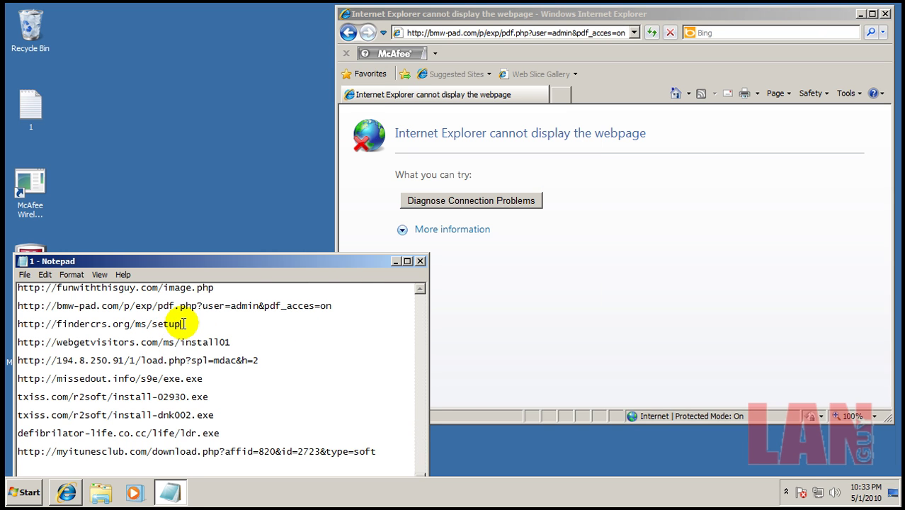
{"action": "key", "text": "shift+Home"}
{"action": "right_click", "coordinate": [170, 320]}
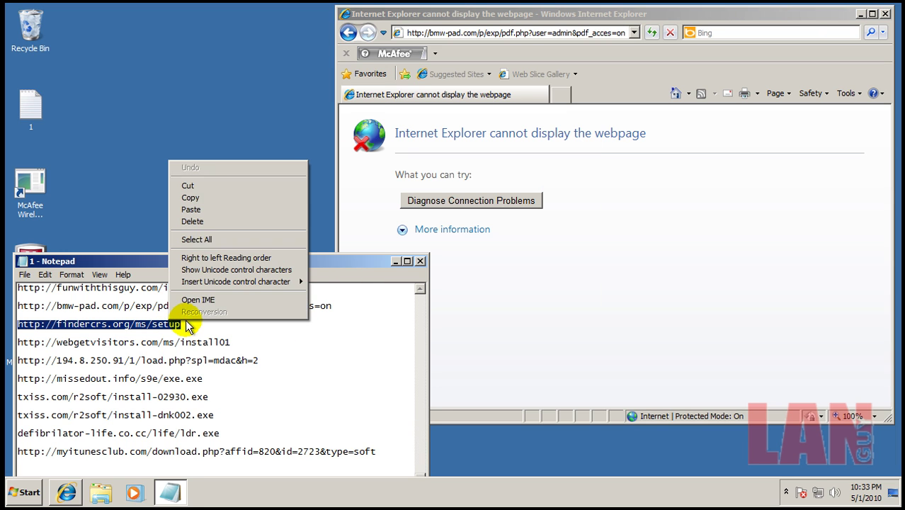
{"action": "left_click", "coordinate": [207, 198]}
{"action": "left_click", "coordinate": [499, 32]}
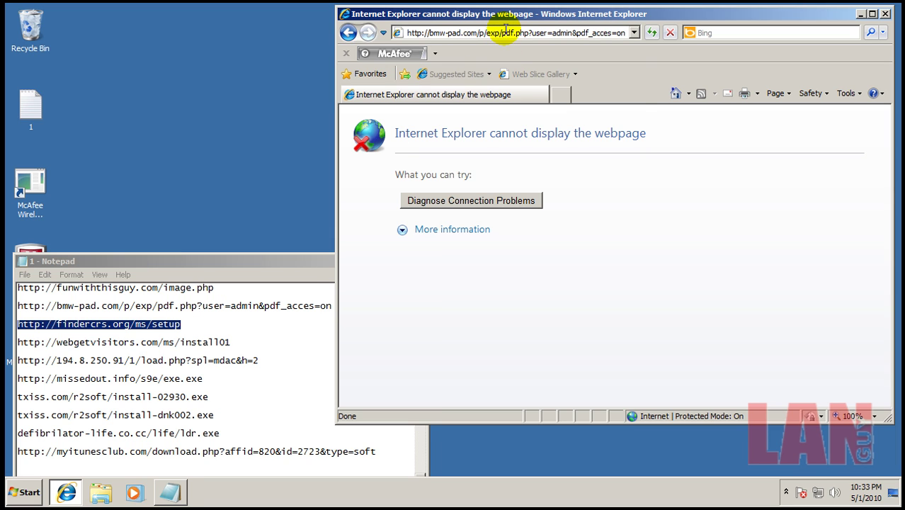
{"action": "right_click", "coordinate": [506, 31]}
{"action": "left_click", "coordinate": [536, 78]}
{"action": "key", "text": "Return"}
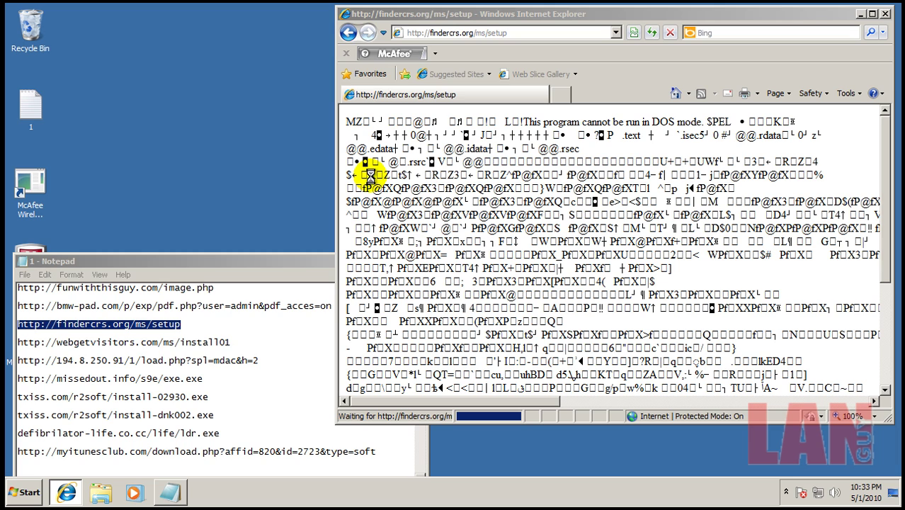
Copy the webgetvisitors.com/ms/install01 line from the Notepad list.
{"action": "left_click", "coordinate": [232, 342]}
{"action": "key", "text": "shift+Home"}
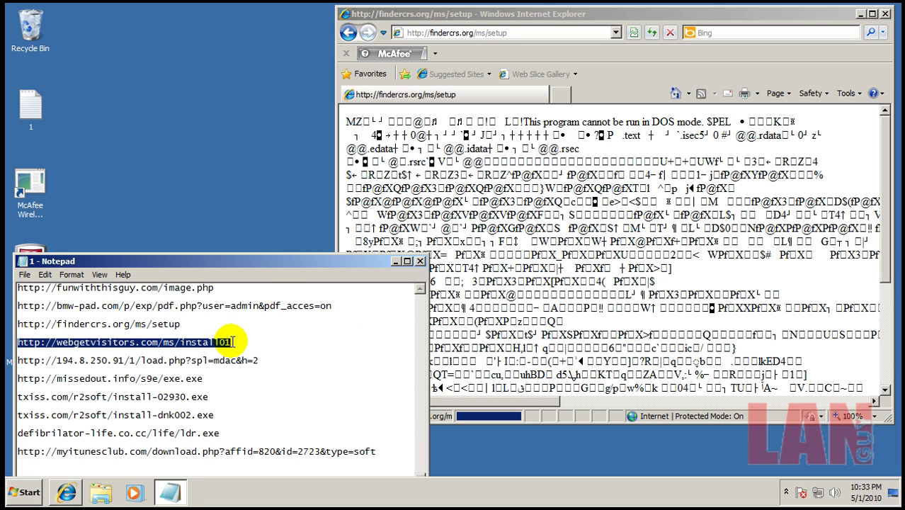
{"action": "right_click", "coordinate": [220, 341]}
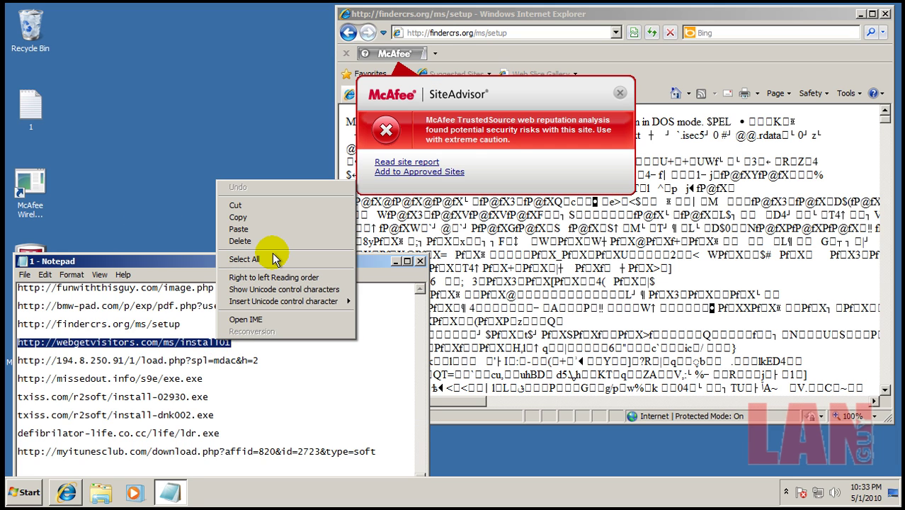
{"action": "left_click", "coordinate": [268, 217]}
Paste the link into Internet Explorer's address bar, load it, and dismiss McAfee's Trojan Removed alert.
{"action": "left_click", "coordinate": [435, 54]}
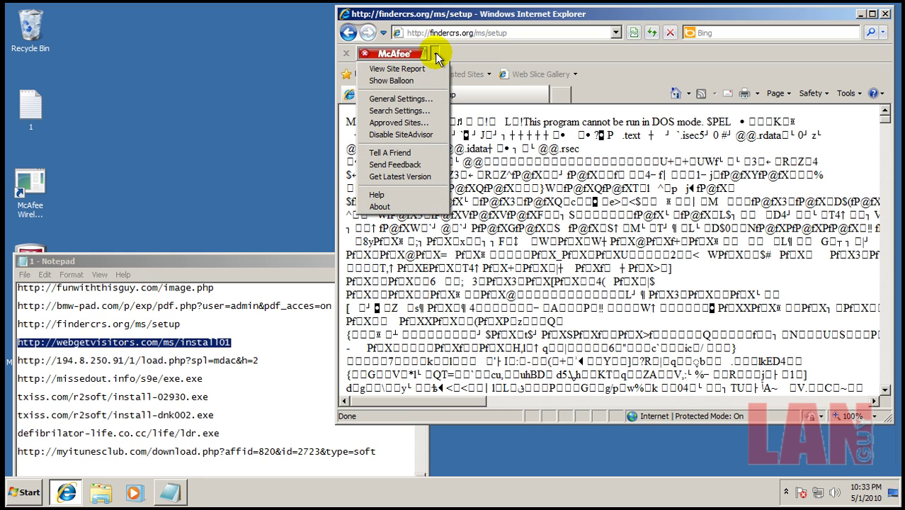
{"action": "left_click", "coordinate": [437, 57]}
{"action": "left_click", "coordinate": [487, 33]}
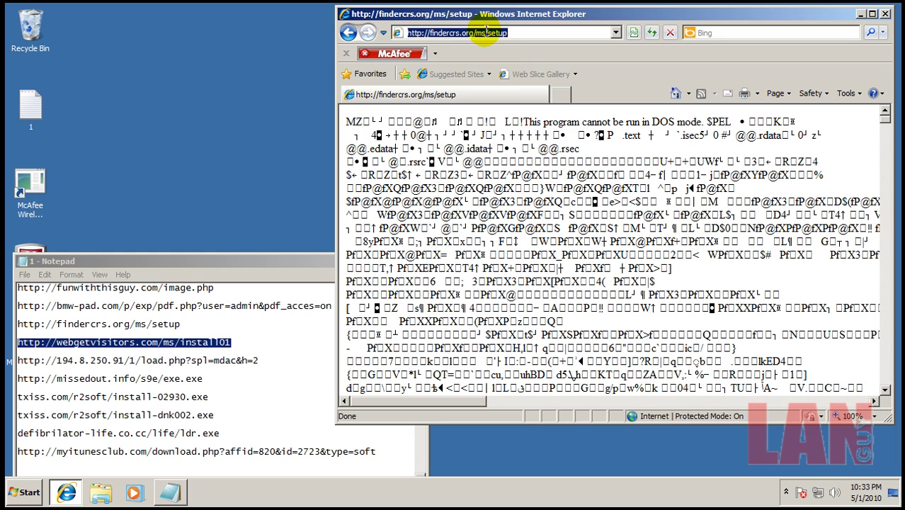
{"action": "right_click", "coordinate": [487, 33]}
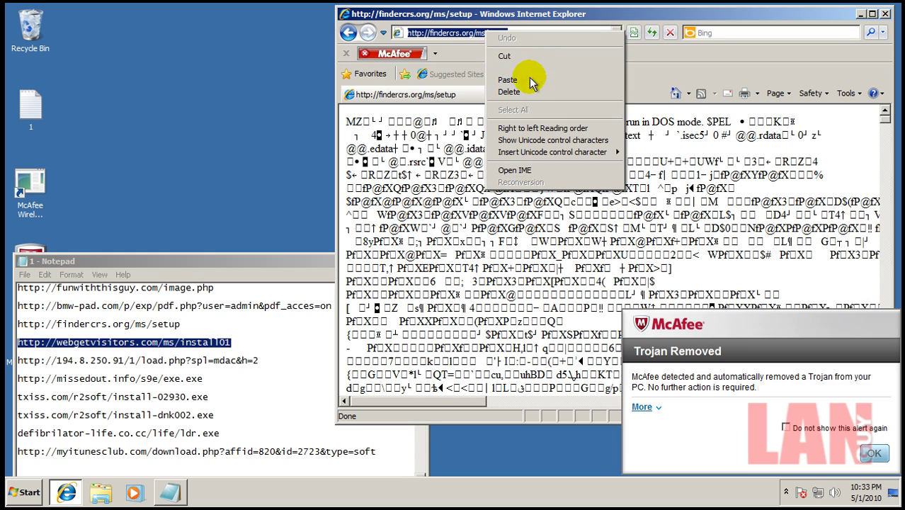
{"action": "left_click", "coordinate": [712, 14]}
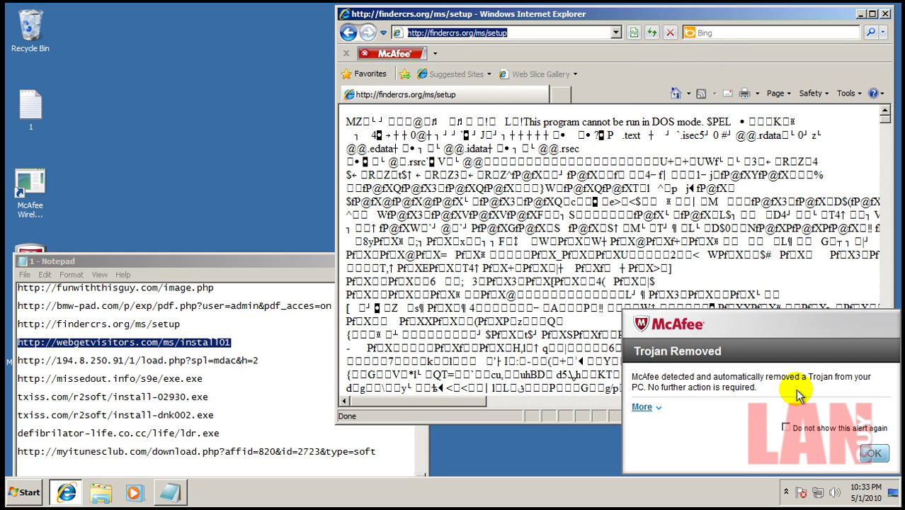
{"action": "right_click", "coordinate": [518, 30]}
{"action": "right_click", "coordinate": [521, 31]}
{"action": "left_click", "coordinate": [566, 81]}
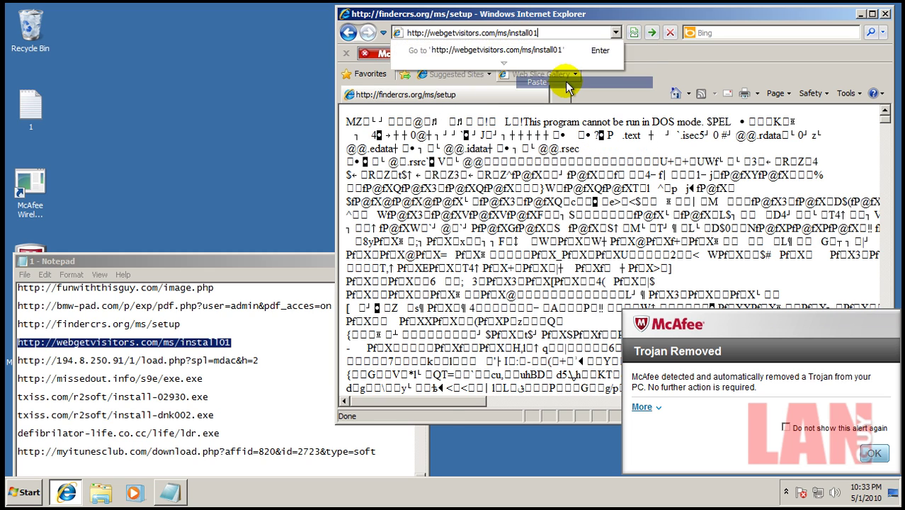
{"action": "key", "text": "Return"}
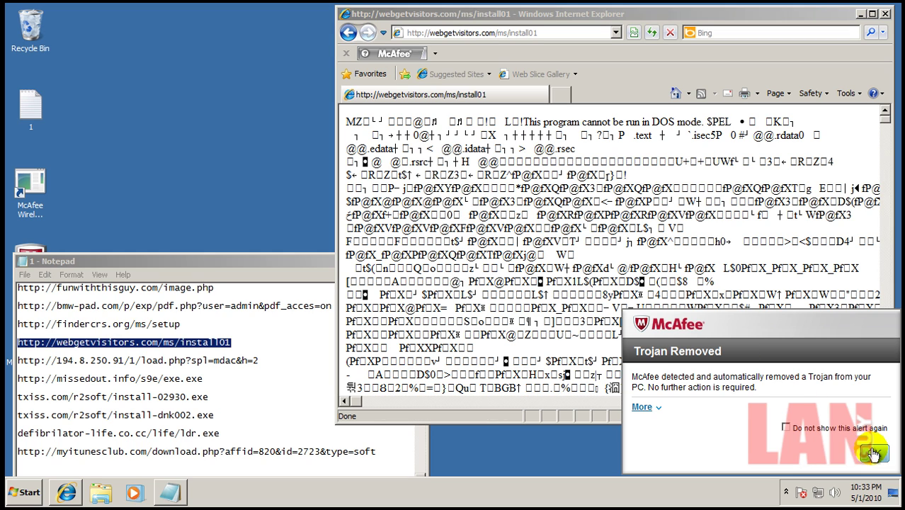
{"action": "left_click", "coordinate": [872, 454]}
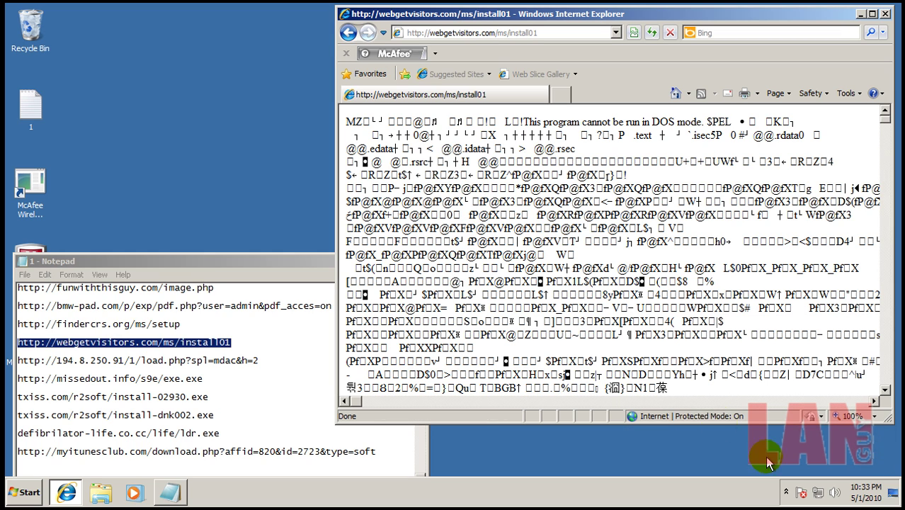
Copy the 194.8.250.91/1/load.php?spl=mdac&h=2 link from Notepad.
{"action": "double_click", "coordinate": [261, 360]}
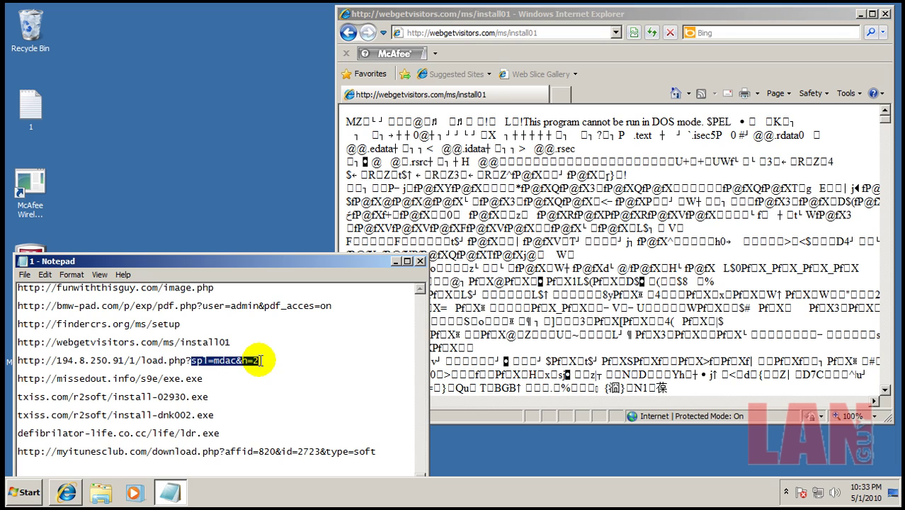
{"action": "left_click", "coordinate": [23, 352], "text": "shift"}
{"action": "right_click", "coordinate": [39, 366]}
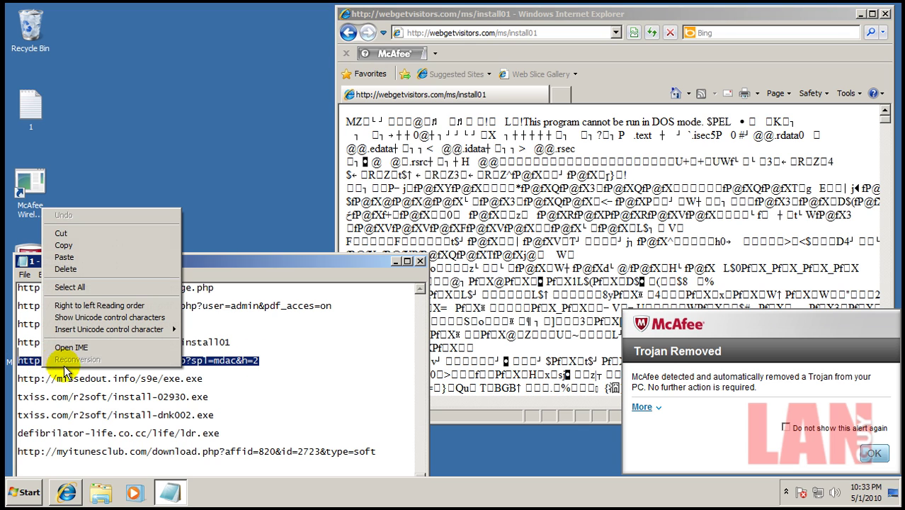
{"action": "left_click", "coordinate": [68, 242]}
Dismiss the McAfee alert, load the link in Internet Explorer, and run player_update.exe.
{"action": "left_click", "coordinate": [515, 33]}
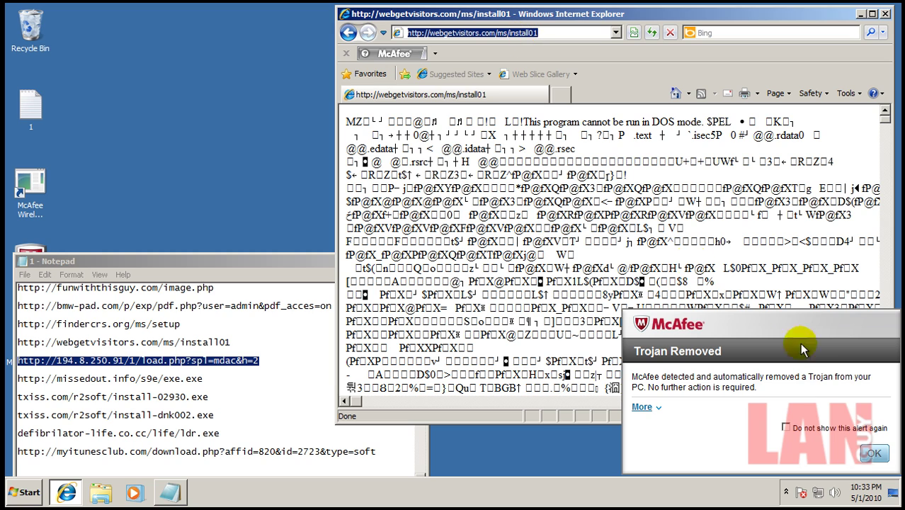
{"action": "left_click", "coordinate": [874, 453]}
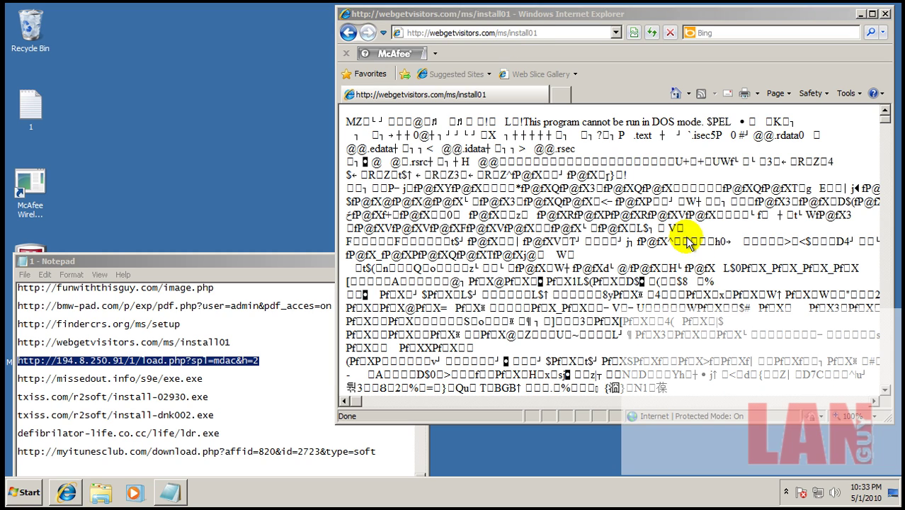
{"action": "right_click", "coordinate": [563, 41]}
{"action": "left_click", "coordinate": [593, 82]}
{"action": "key", "text": "Return"}
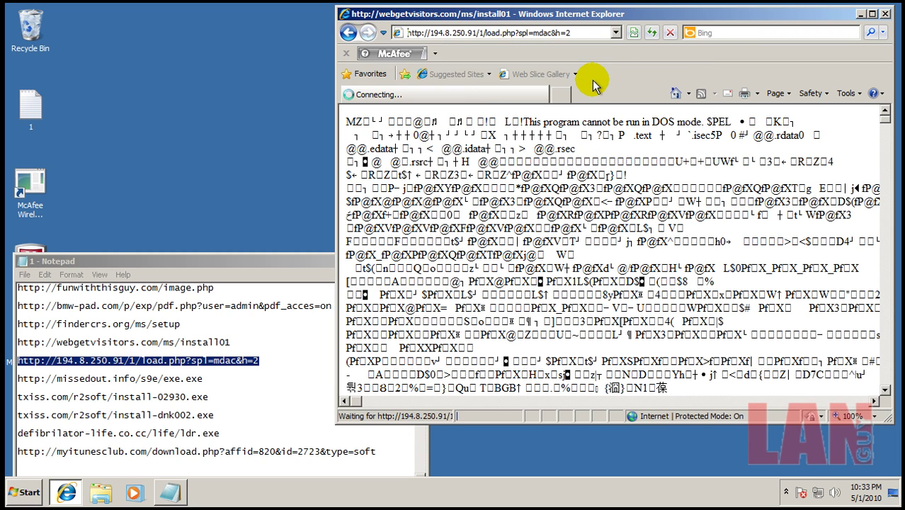
{"action": "left_click", "coordinate": [428, 254]}
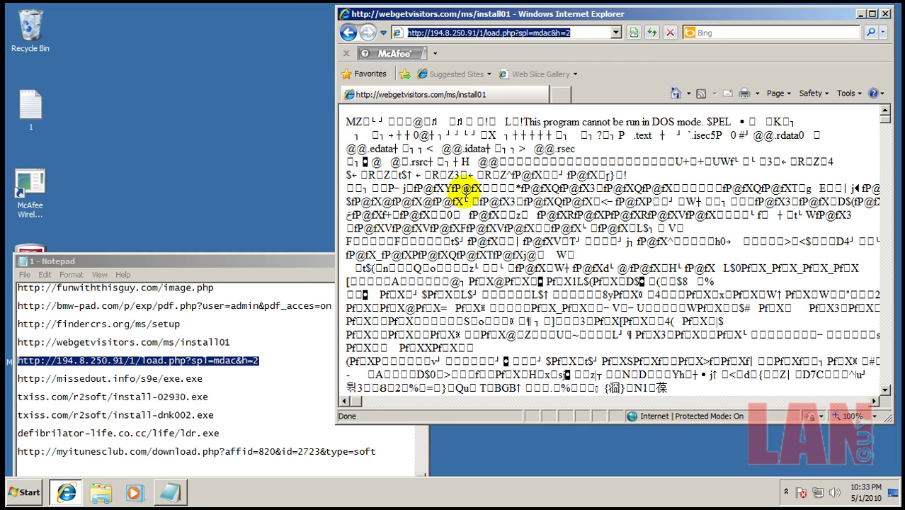
Copy the missedout.info/s9e/exe.exe line from the Notepad list.
{"action": "left_click", "coordinate": [205, 379]}
{"action": "key", "text": "shift+Home"}
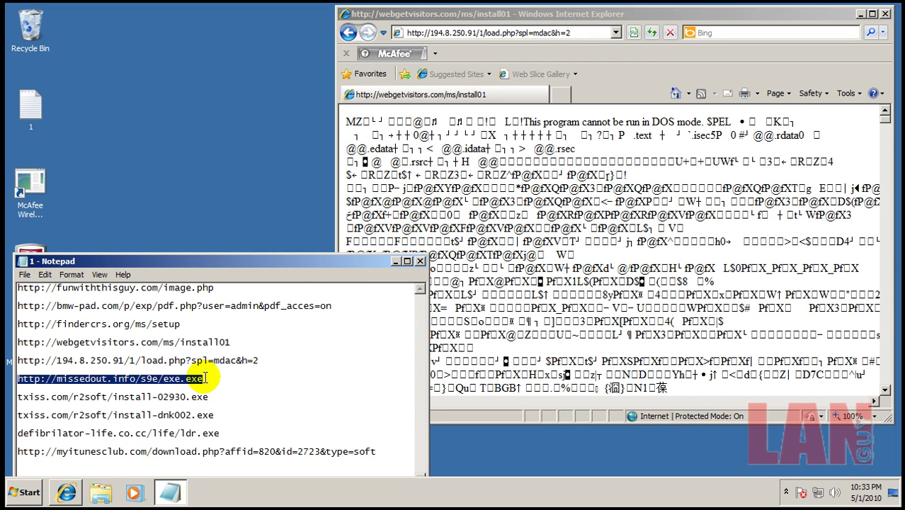
{"action": "right_click", "coordinate": [195, 381]}
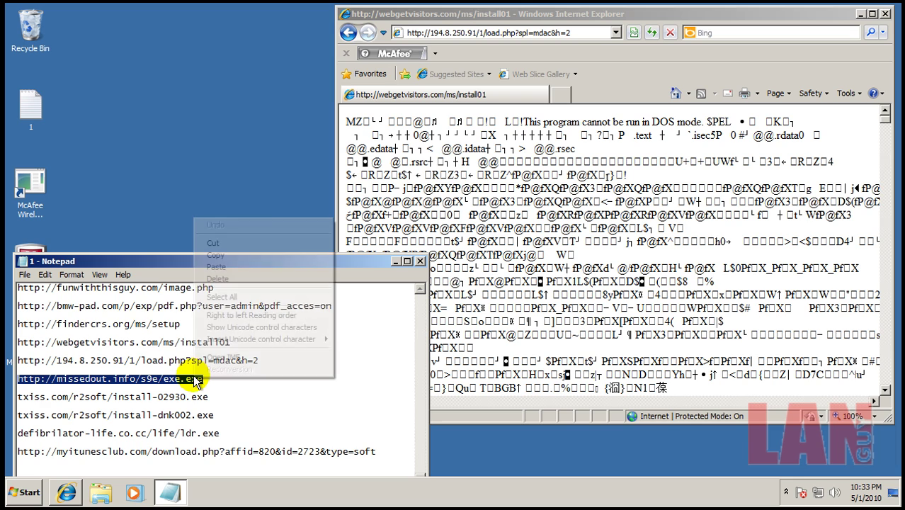
{"action": "left_click", "coordinate": [239, 255]}
Load the link in Internet Explorer, run and allow exe.exe, then select the txiss.com install-02930.exe line.
{"action": "left_click", "coordinate": [532, 33]}
{"action": "left_click", "coordinate": [531, 32]}
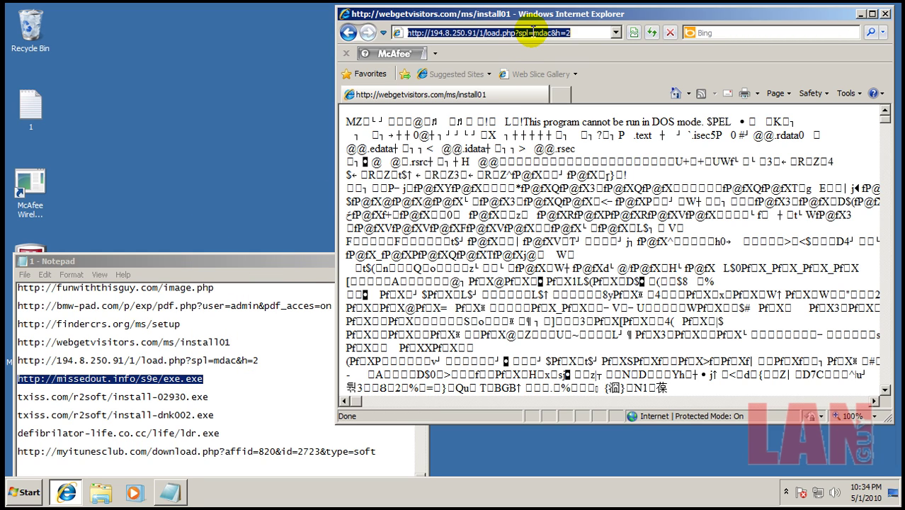
{"action": "right_click", "coordinate": [533, 33]}
{"action": "left_click", "coordinate": [569, 81]}
{"action": "key", "text": "Return"}
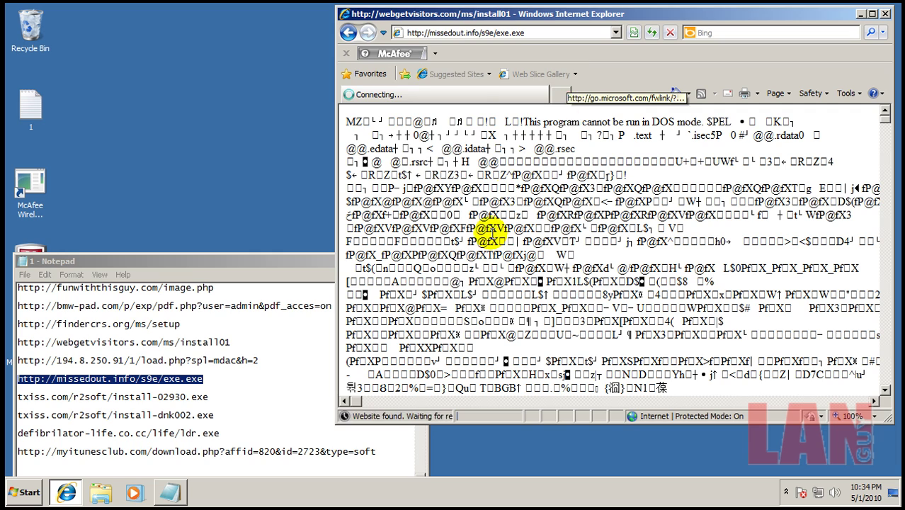
{"action": "left_click", "coordinate": [428, 252]}
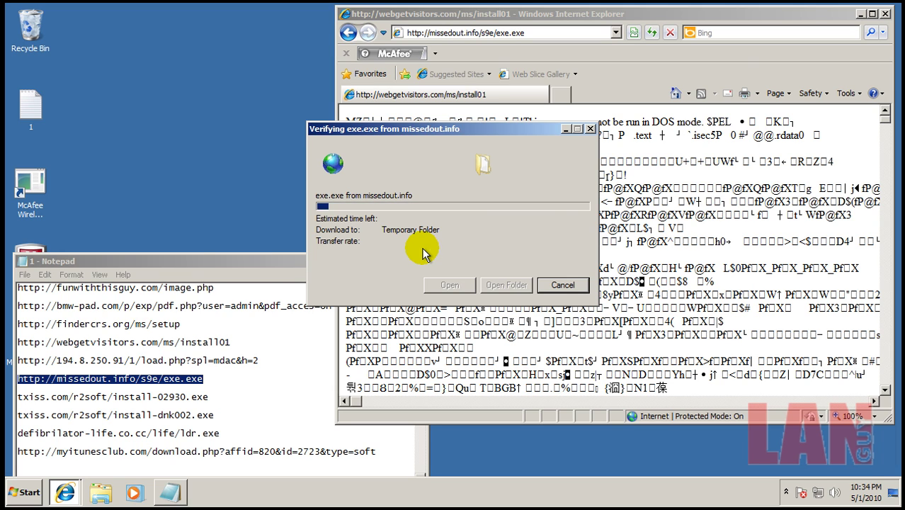
{"action": "left_click", "coordinate": [485, 210]}
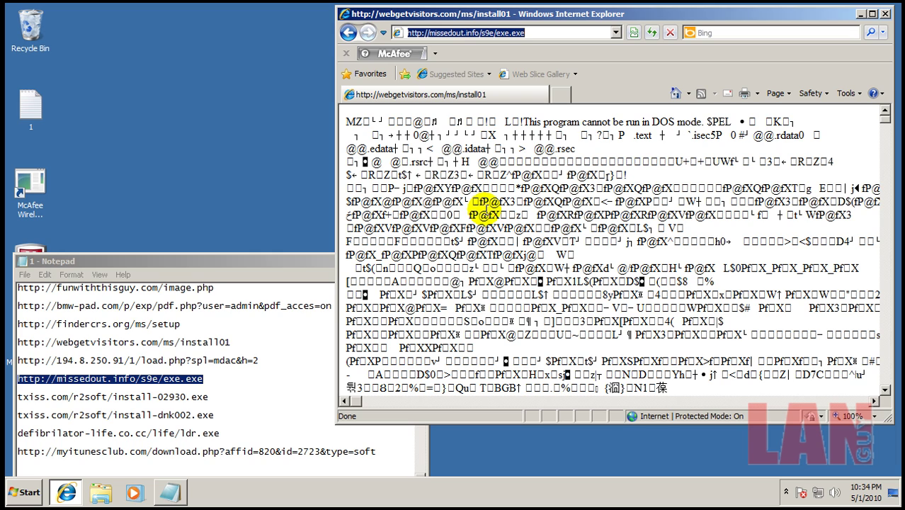
{"action": "left_click", "coordinate": [210, 397]}
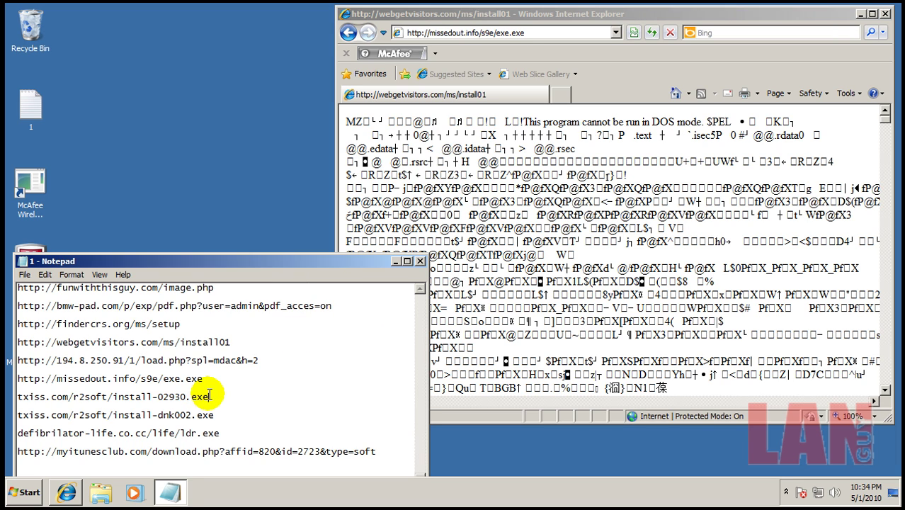
{"action": "left_click", "coordinate": [18, 397], "text": "shift"}
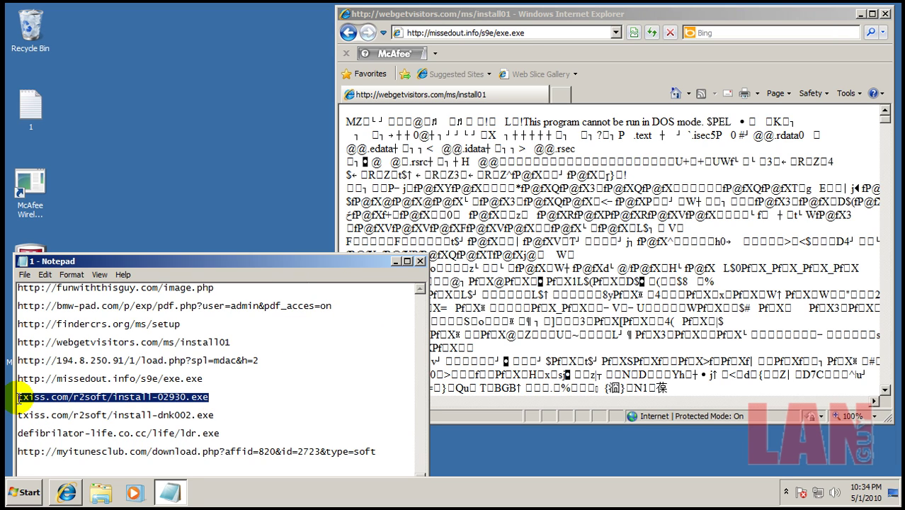
Copy the txiss.com install-02930.exe link and restart the crashed Windows Explorer.
{"action": "right_click", "coordinate": [18, 399]}
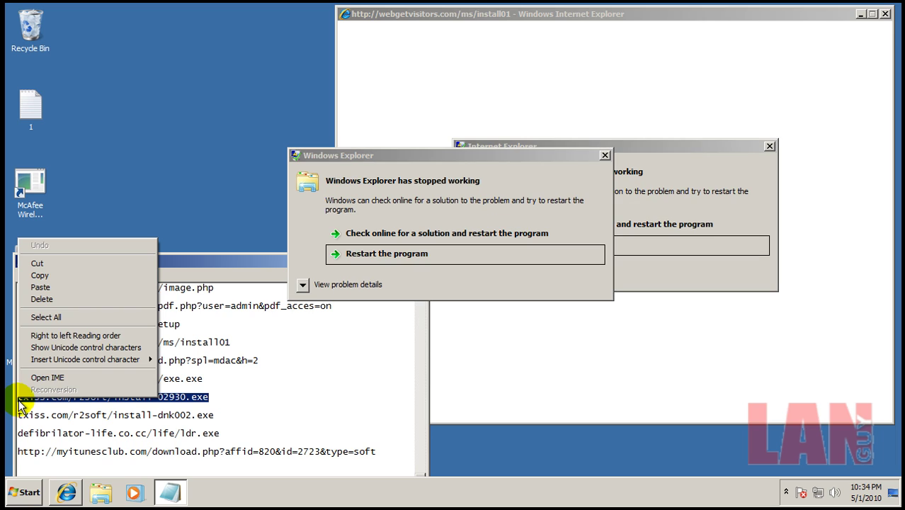
{"action": "left_click", "coordinate": [89, 286]}
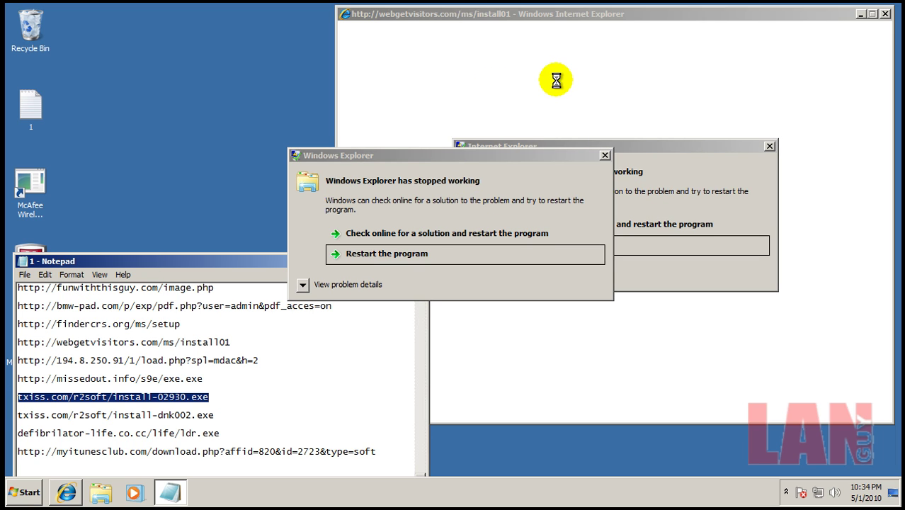
{"action": "left_click", "coordinate": [467, 258]}
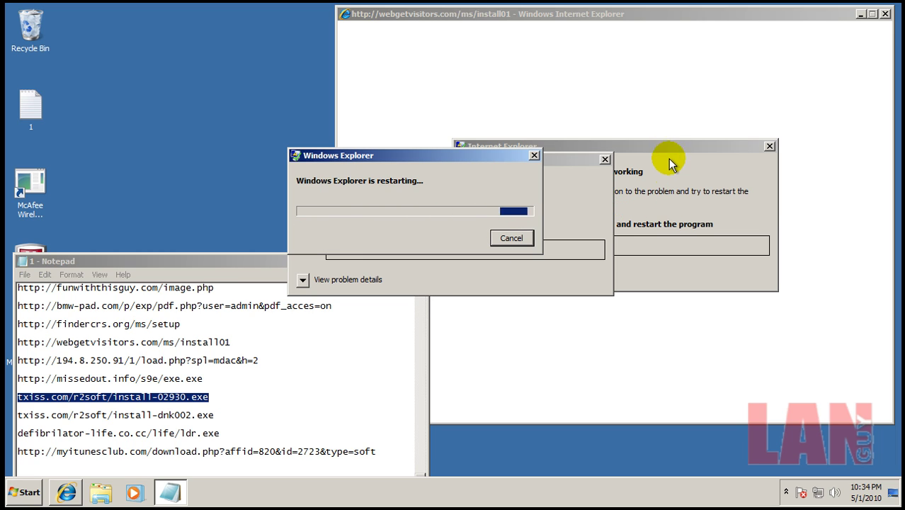
Close the duplicate crashed Internet Explorer instance and restart the other one.
{"action": "left_click_drag", "start_coordinate": [700, 149], "coordinate": [764, 41]}
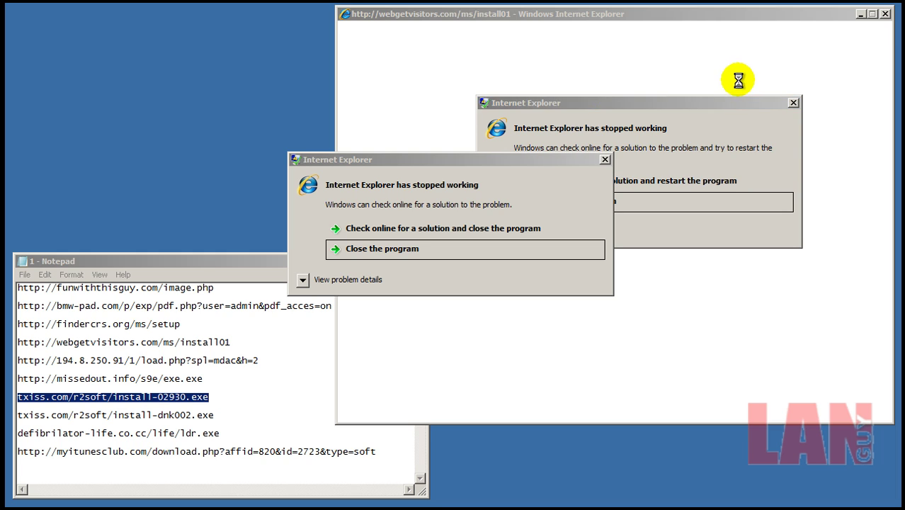
{"action": "left_click", "coordinate": [724, 108]}
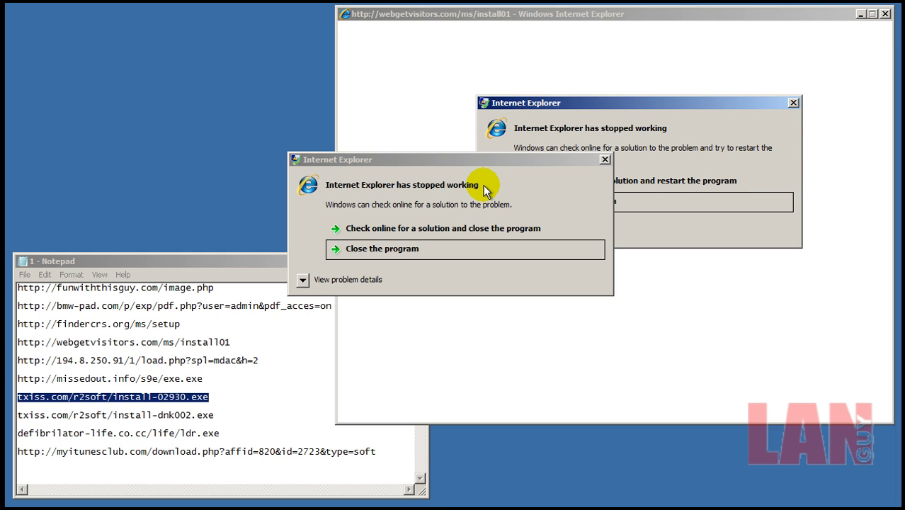
{"action": "left_click", "coordinate": [396, 255]}
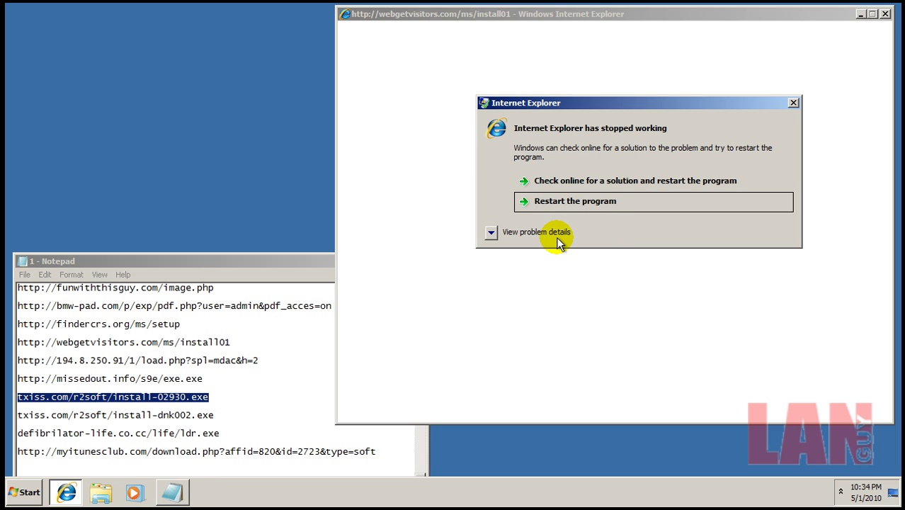
{"action": "left_click", "coordinate": [563, 205]}
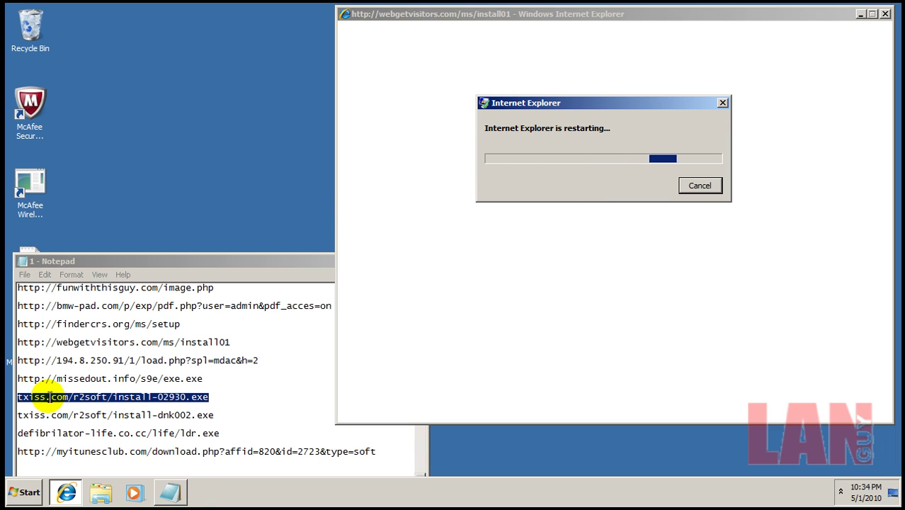
{"action": "left_click", "coordinate": [841, 491]}
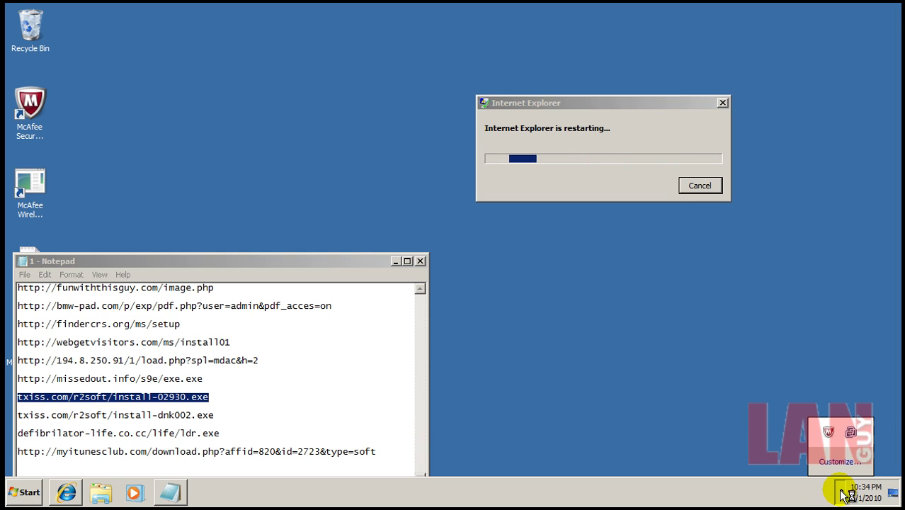
{"action": "left_click", "coordinate": [841, 491]}
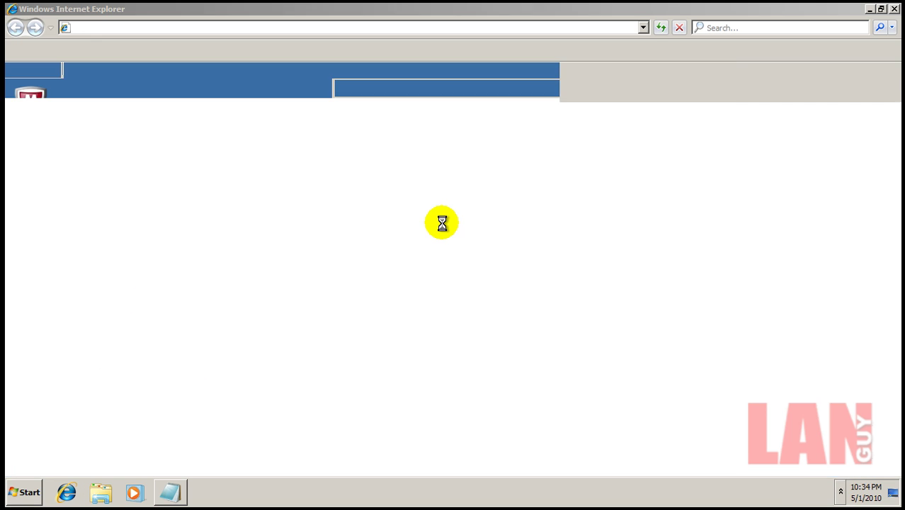
Load the Google home page and move the restored smaller browser window up beside Notepad.
{"action": "left_click", "coordinate": [417, 263]}
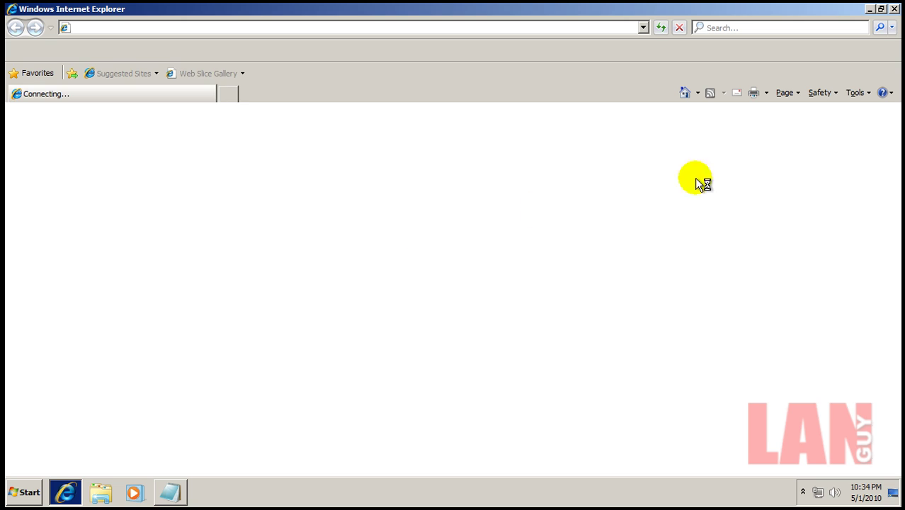
{"action": "left_click", "coordinate": [881, 8]}
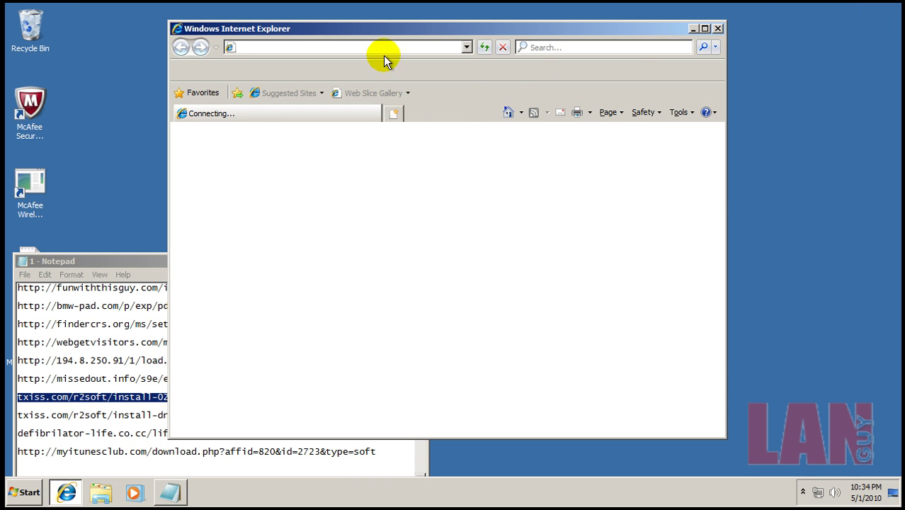
{"action": "left_click_drag", "start_coordinate": [435, 22], "coordinate": [504, 6]}
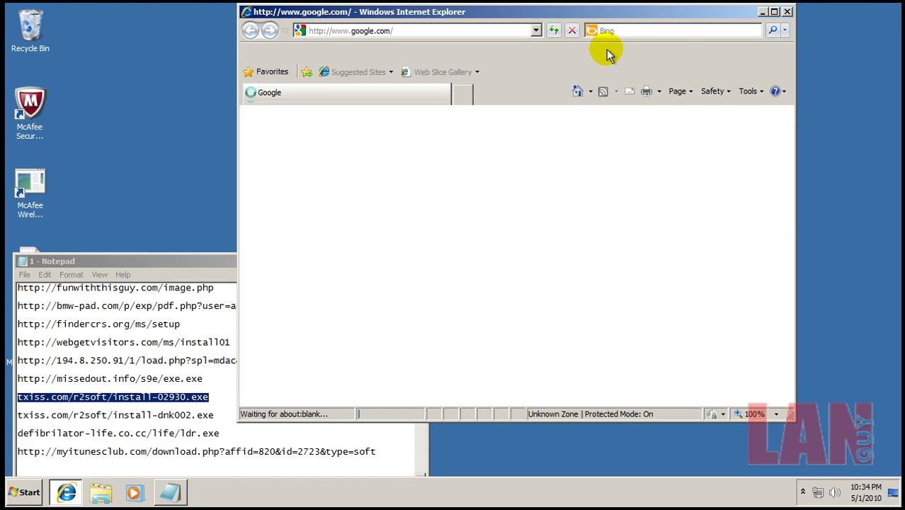
Load the txiss.com install-02930.exe address in Internet Explorer and run the download.
{"action": "left_click", "coordinate": [478, 31]}
{"action": "right_click", "coordinate": [481, 29]}
{"action": "left_click", "coordinate": [519, 77]}
{"action": "key", "text": "Return"}
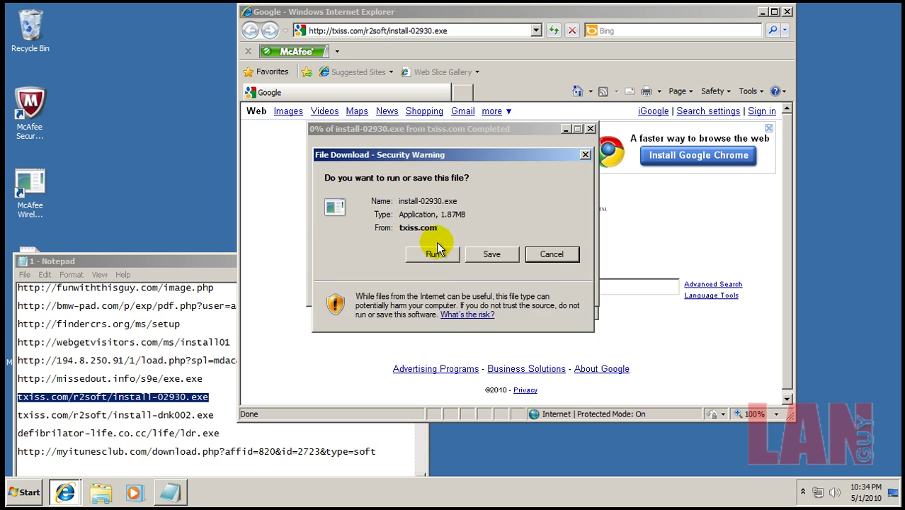
{"action": "left_click", "coordinate": [434, 253]}
Copy the install-dnk002.exe line, allow the installer through UAC, and dismiss McAfee's Trojan Removed alert.
{"action": "left_click_drag", "start_coordinate": [157, 416], "coordinate": [30, 415]}
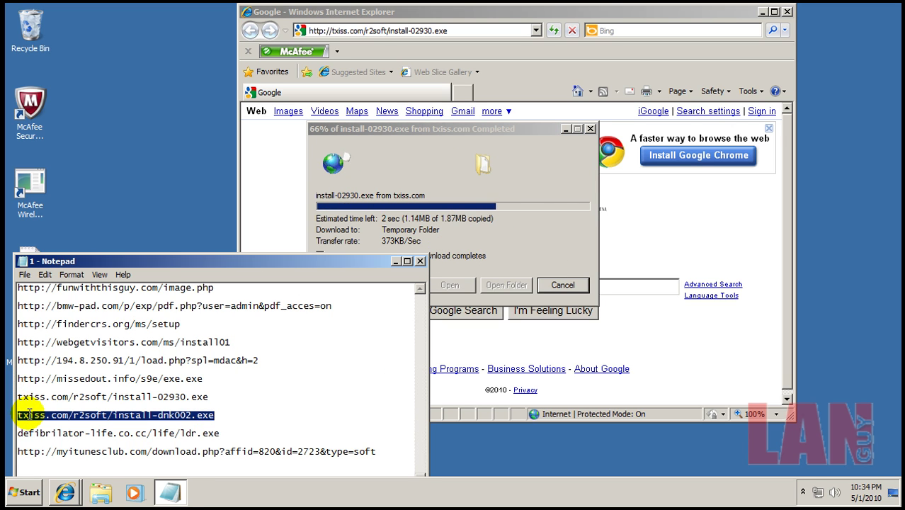
{"action": "right_click", "coordinate": [30, 415]}
{"action": "left_click", "coordinate": [80, 293]}
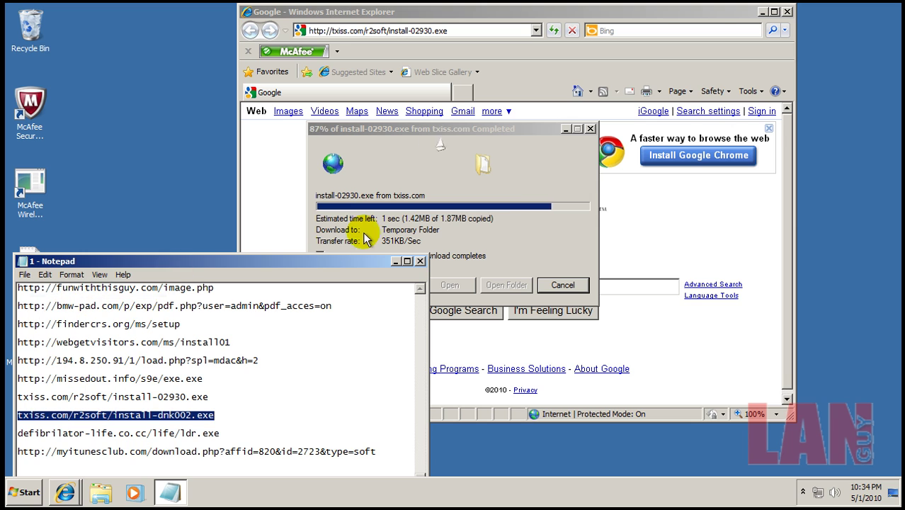
{"action": "left_click", "coordinate": [456, 130]}
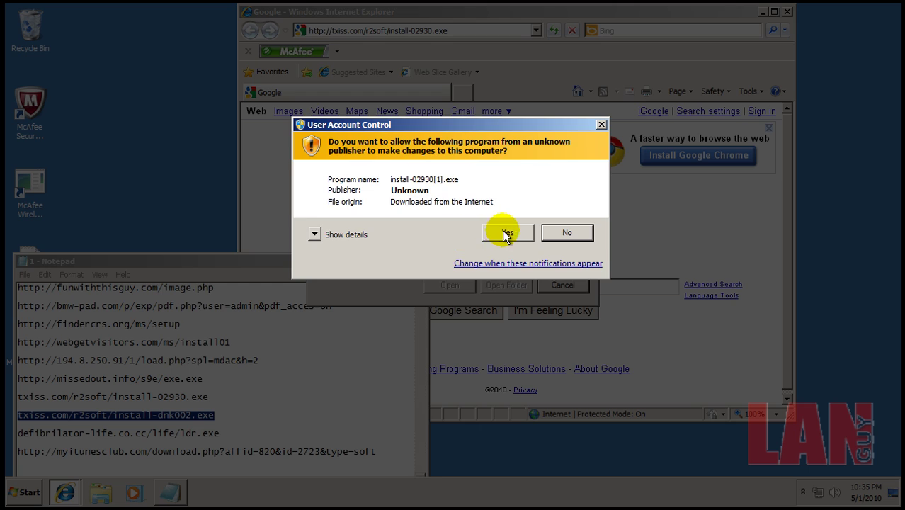
{"action": "left_click", "coordinate": [504, 234]}
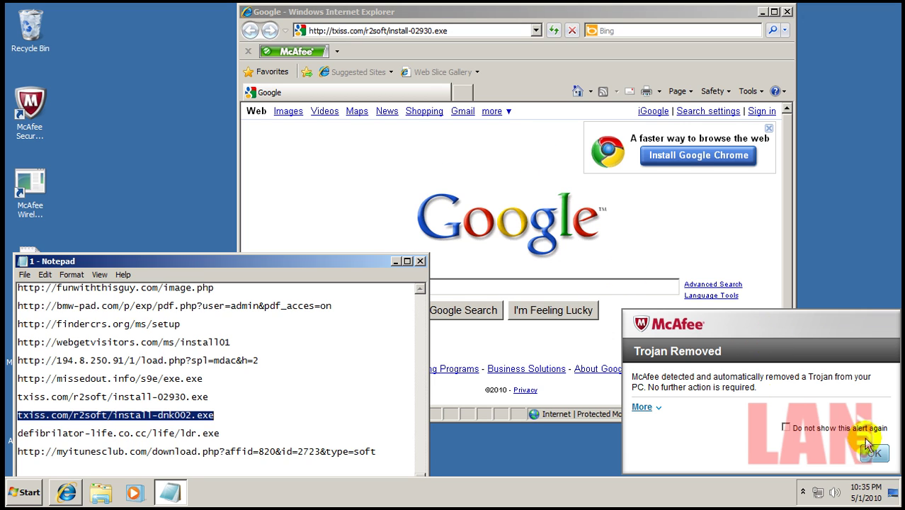
{"action": "left_click", "coordinate": [871, 454]}
Load the install-dnk002.exe address in Internet Explorer and run the download.
{"action": "left_click", "coordinate": [453, 30]}
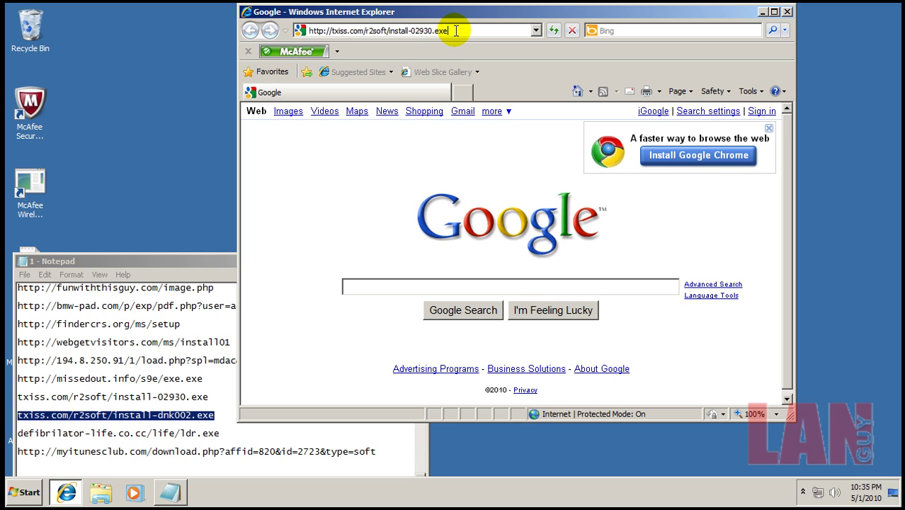
{"action": "double_click", "coordinate": [456, 31]}
{"action": "triple_click", "coordinate": [457, 30]}
{"action": "right_click", "coordinate": [456, 30]}
{"action": "left_click", "coordinate": [519, 85]}
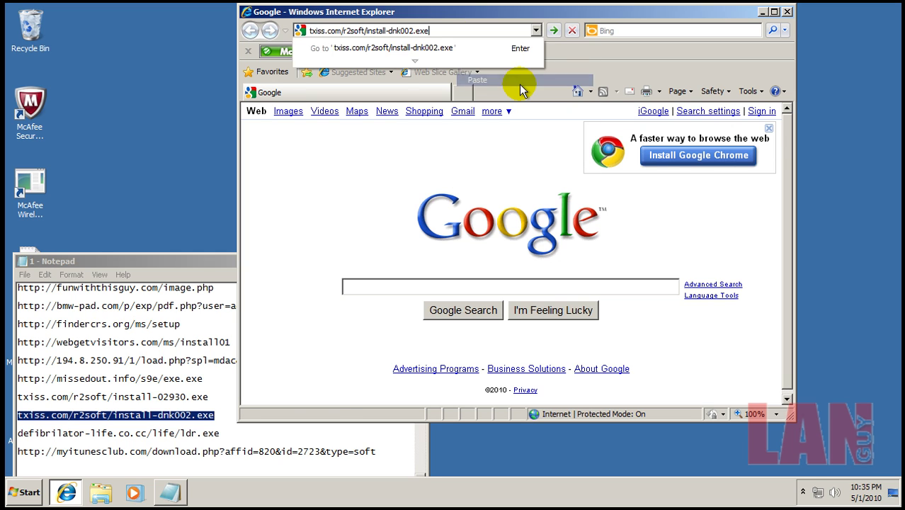
{"action": "key", "text": "Return"}
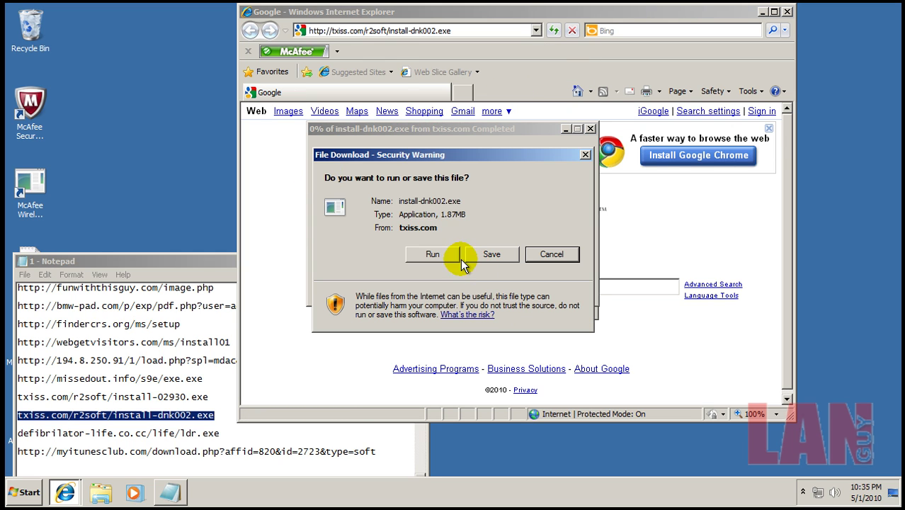
{"action": "left_click", "coordinate": [447, 261]}
Copy the defibrilator-life.co.cc/life/ldr.exe address, allow the installer to run, and dismiss McAfee's alert.
{"action": "left_click_drag", "start_coordinate": [228, 432], "coordinate": [17, 429]}
{"action": "right_click", "coordinate": [33, 432]}
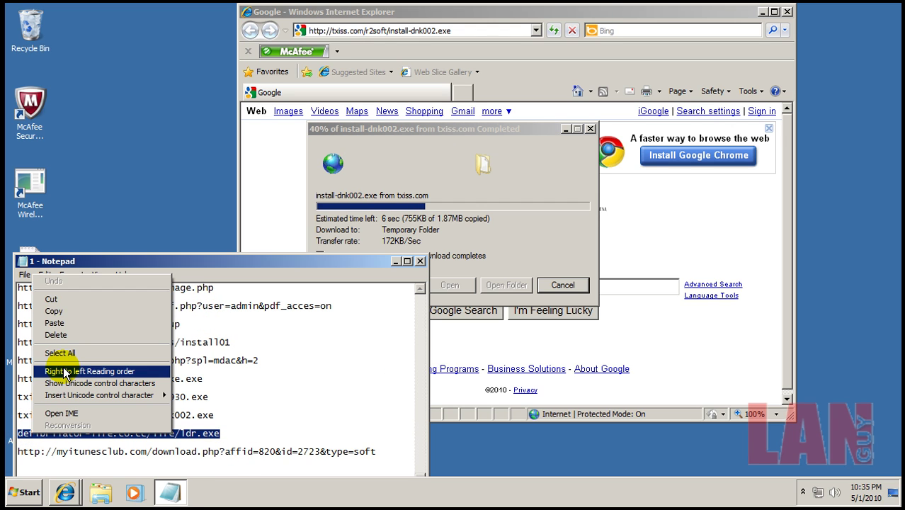
{"action": "left_click", "coordinate": [52, 314]}
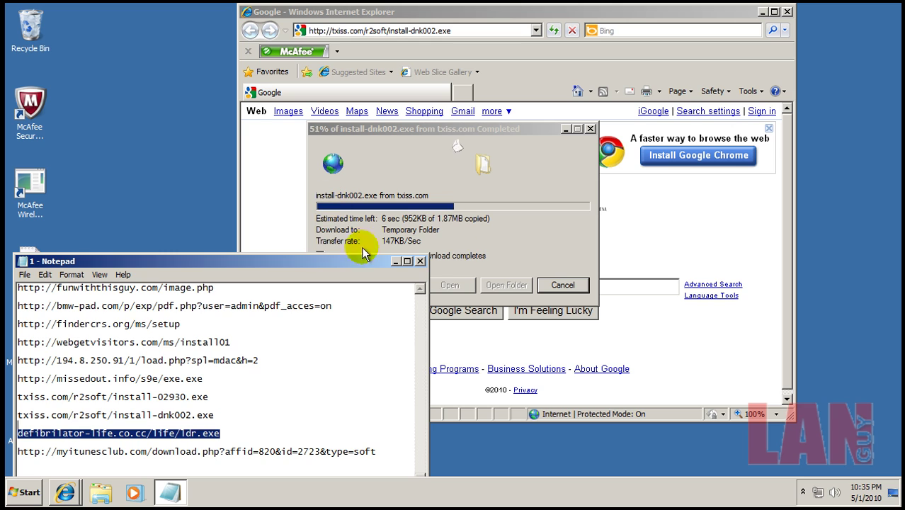
{"action": "left_click", "coordinate": [395, 261]}
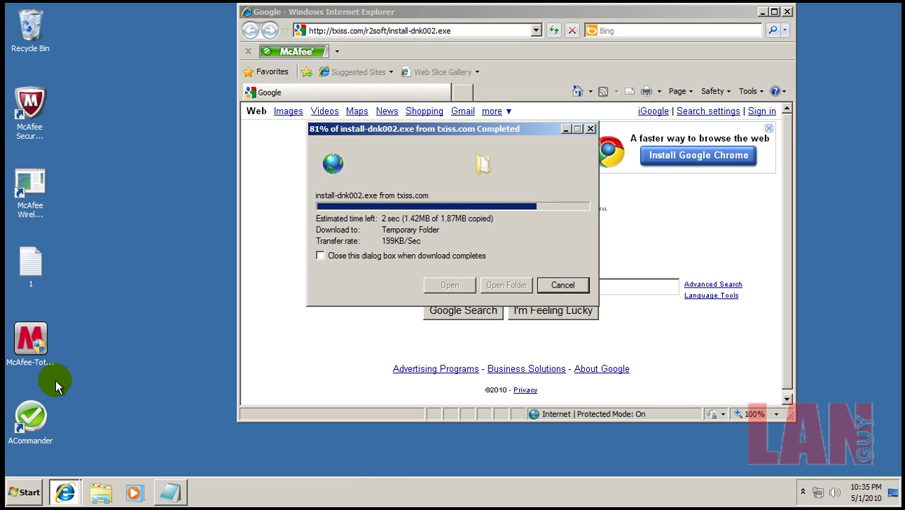
{"action": "left_click", "coordinate": [67, 491]}
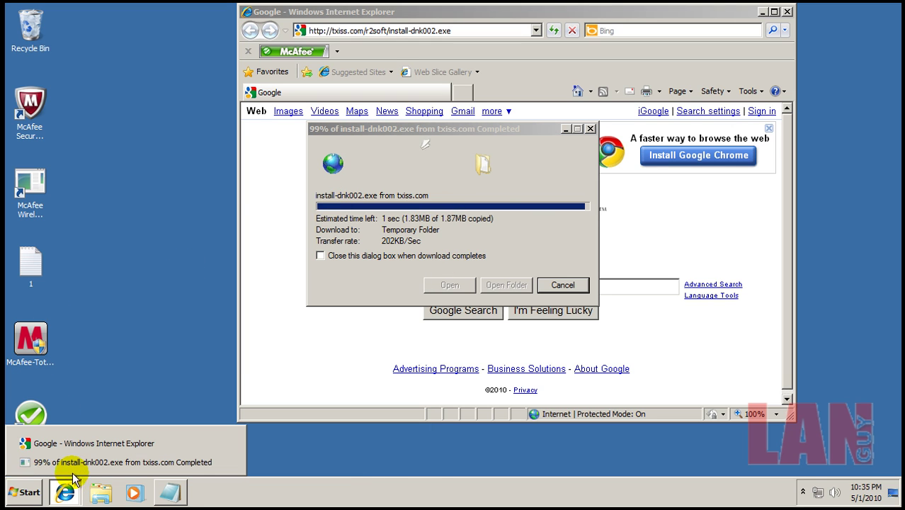
{"action": "left_click", "coordinate": [173, 492]}
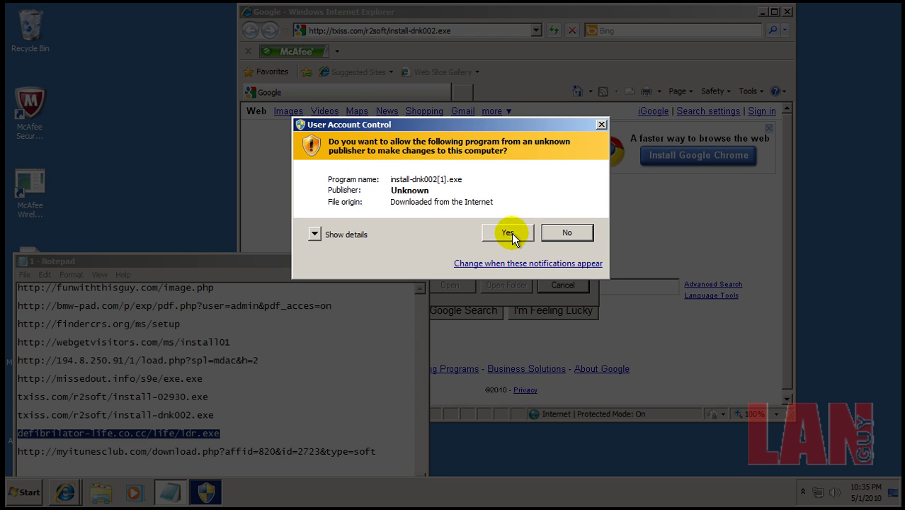
{"action": "left_click", "coordinate": [508, 234]}
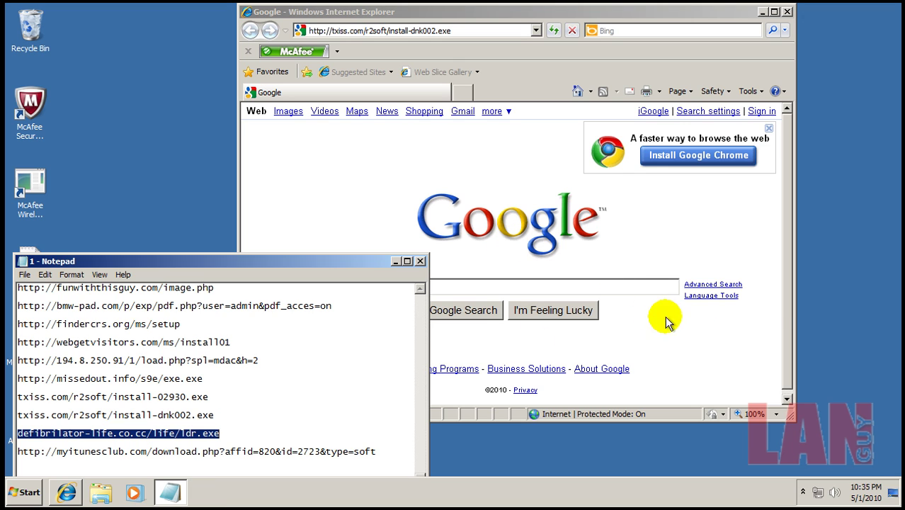
{"action": "left_click", "coordinate": [885, 455]}
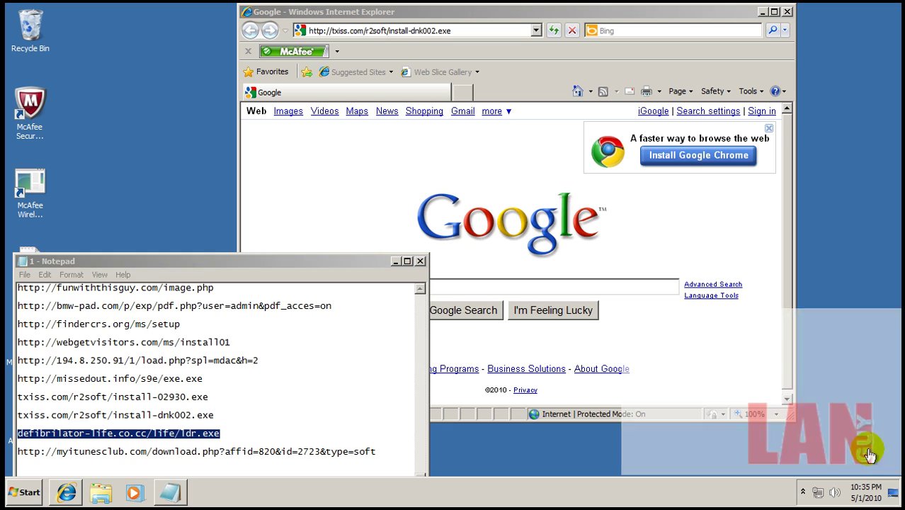
Copy the ldr.exe link from defibrilator-life.co.cc and load it in Internet Explorer's address bar.
{"action": "right_click", "coordinate": [197, 436]}
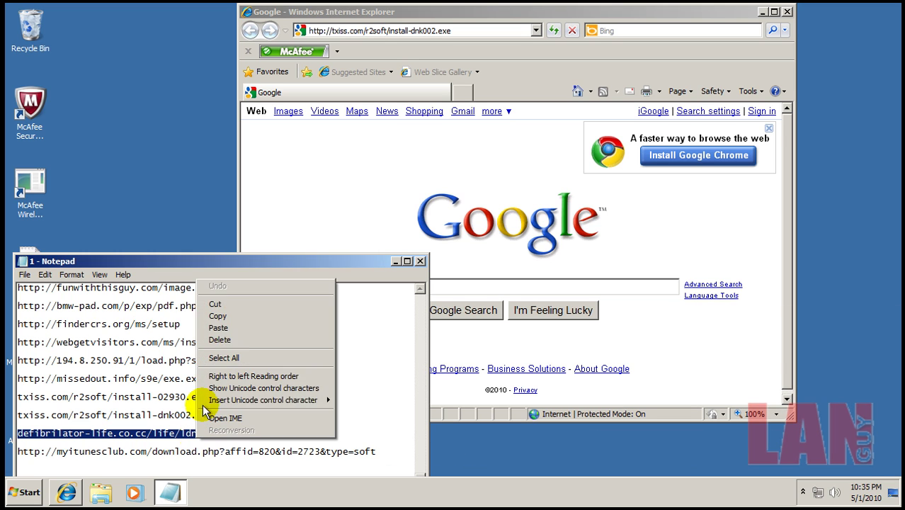
{"action": "left_click", "coordinate": [241, 316]}
{"action": "left_click", "coordinate": [473, 33]}
{"action": "left_click", "coordinate": [476, 33]}
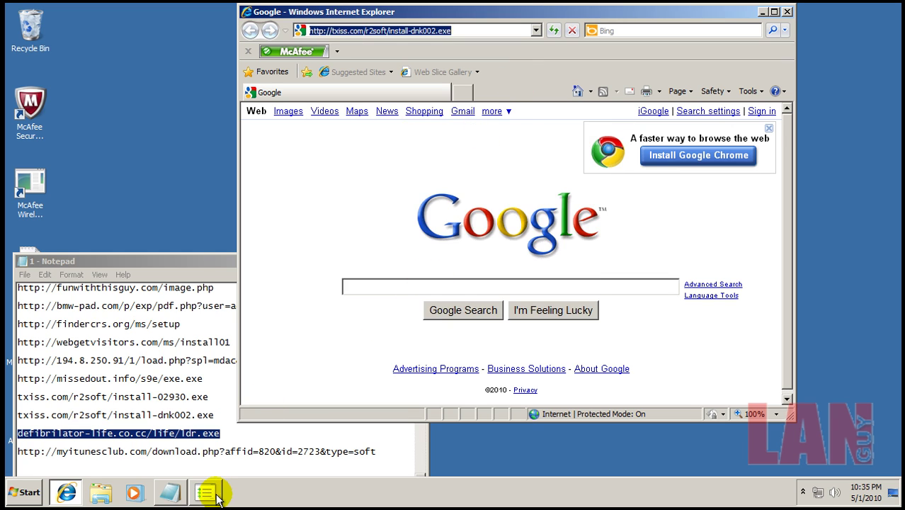
{"action": "left_click", "coordinate": [440, 267]}
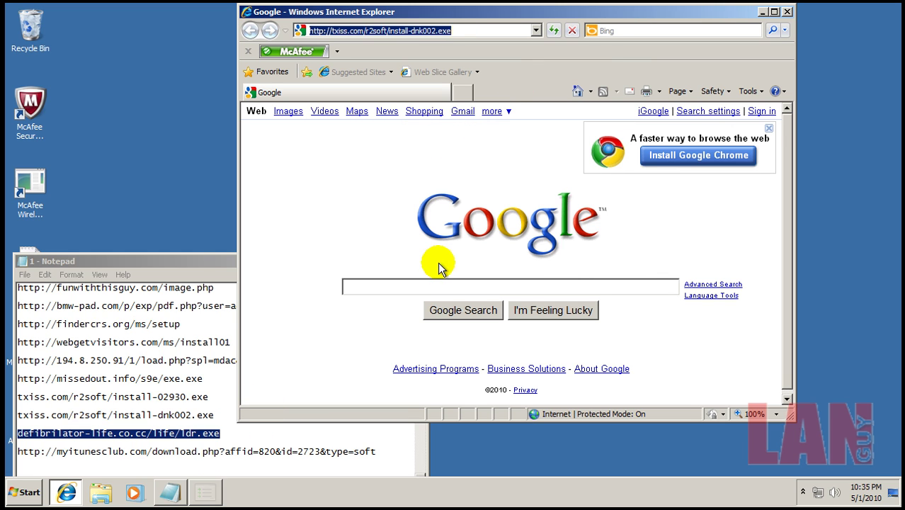
{"action": "left_click", "coordinate": [446, 31]}
{"action": "right_click", "coordinate": [445, 32]}
{"action": "left_click", "coordinate": [462, 78]}
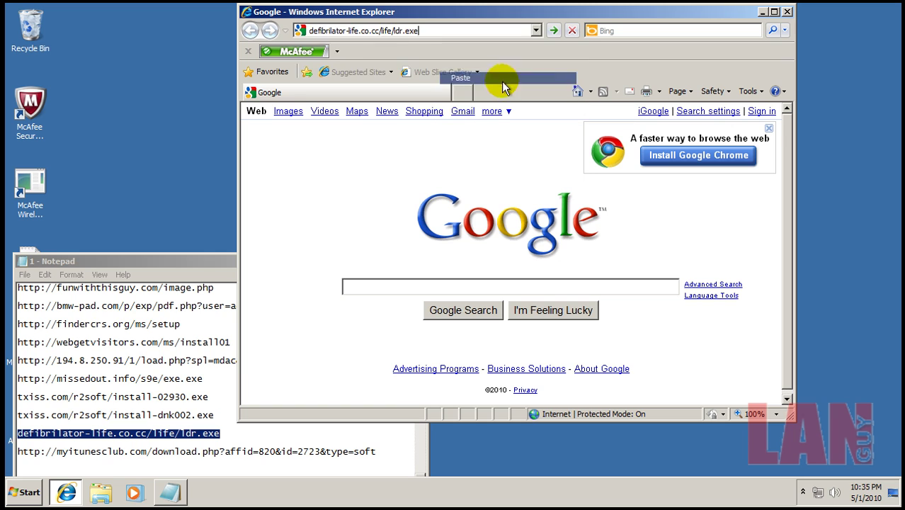
{"action": "key", "text": "Return"}
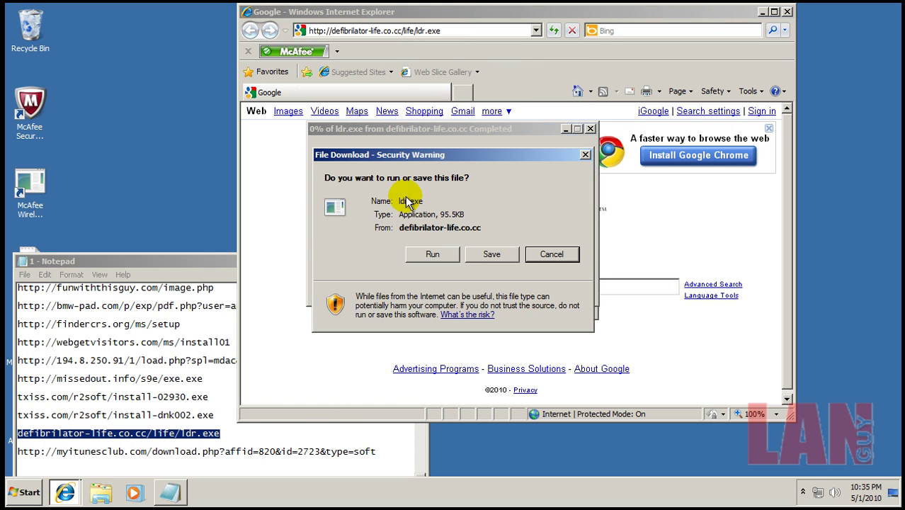
Run ldr.exe despite McAfee's adware warning, then close the crashed Feiriqxue program.
{"action": "left_click", "coordinate": [433, 254]}
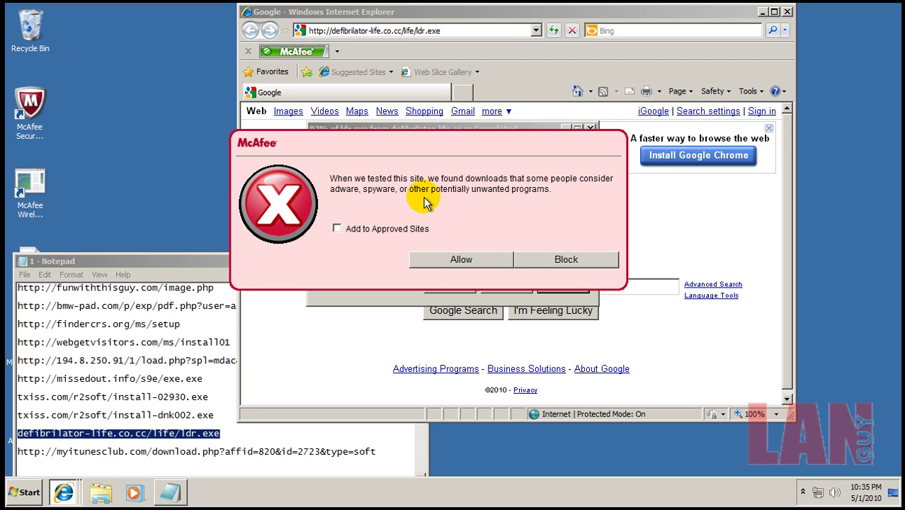
{"action": "left_click", "coordinate": [464, 261]}
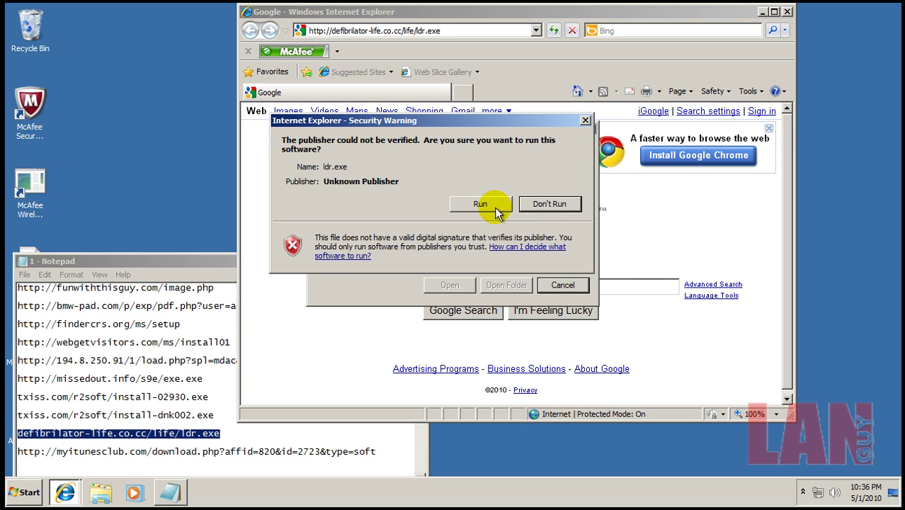
{"action": "left_click", "coordinate": [498, 206]}
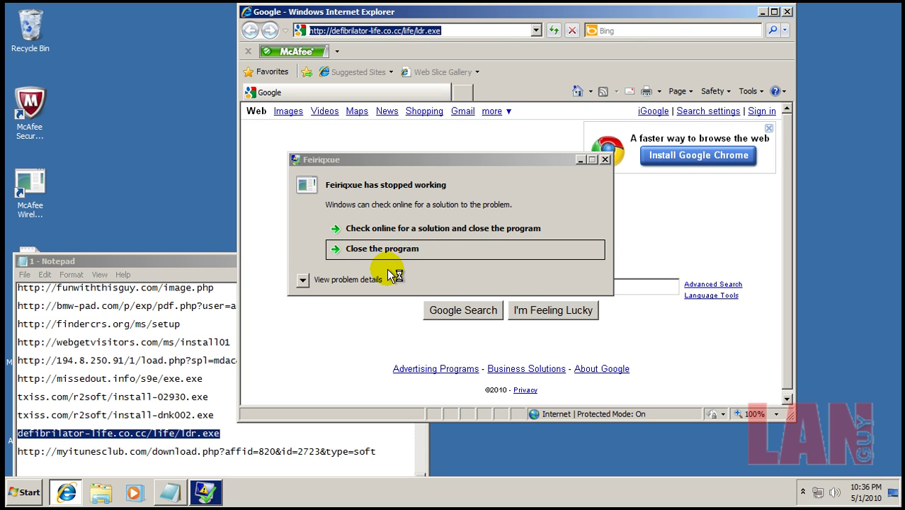
{"action": "left_click", "coordinate": [196, 502]}
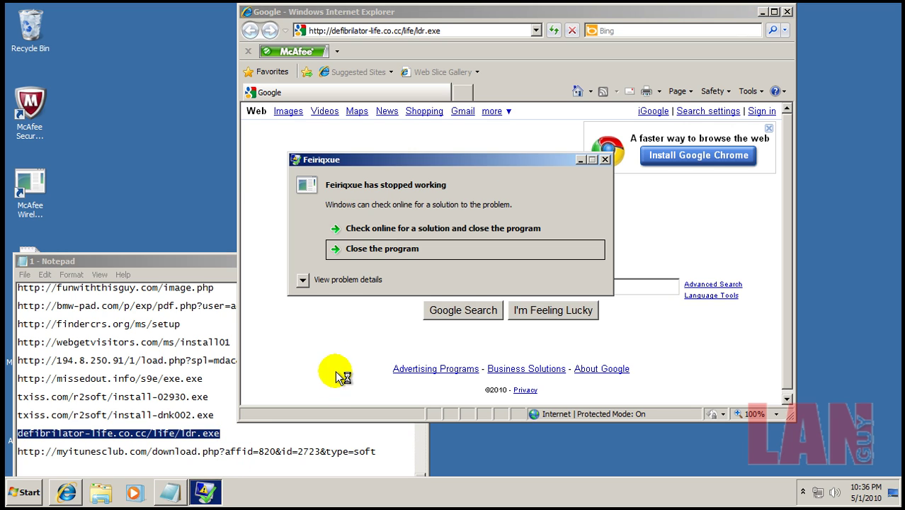
{"action": "left_click", "coordinate": [365, 248]}
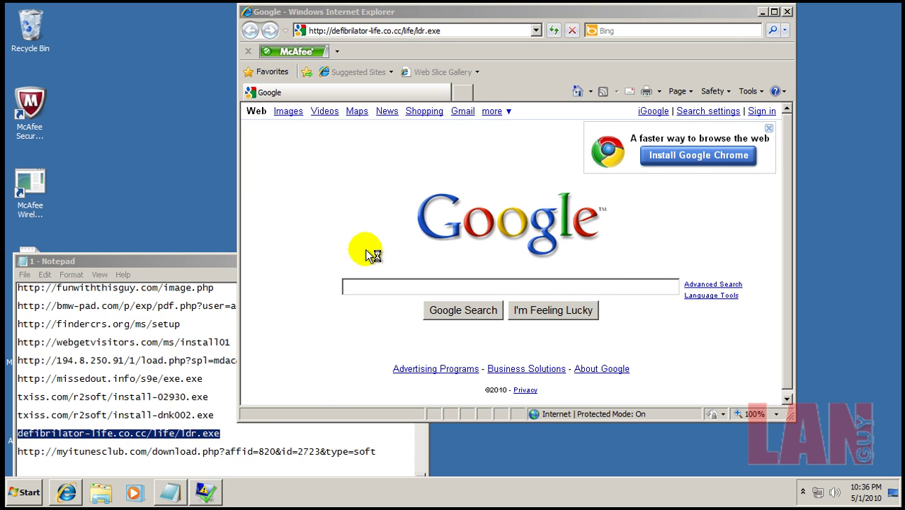
Select the myitunesclub download link in the Notepad list of test URLs.
{"action": "left_click", "coordinate": [270, 452]}
{"action": "double_click", "coordinate": [271, 452]}
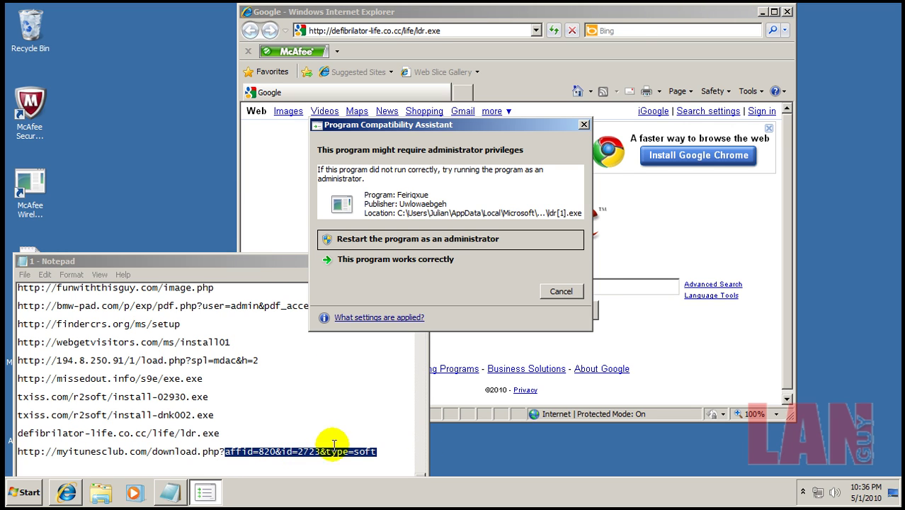
{"action": "left_click", "coordinate": [567, 291]}
{"action": "left_click", "coordinate": [376, 451]}
{"action": "key", "text": "Return"}
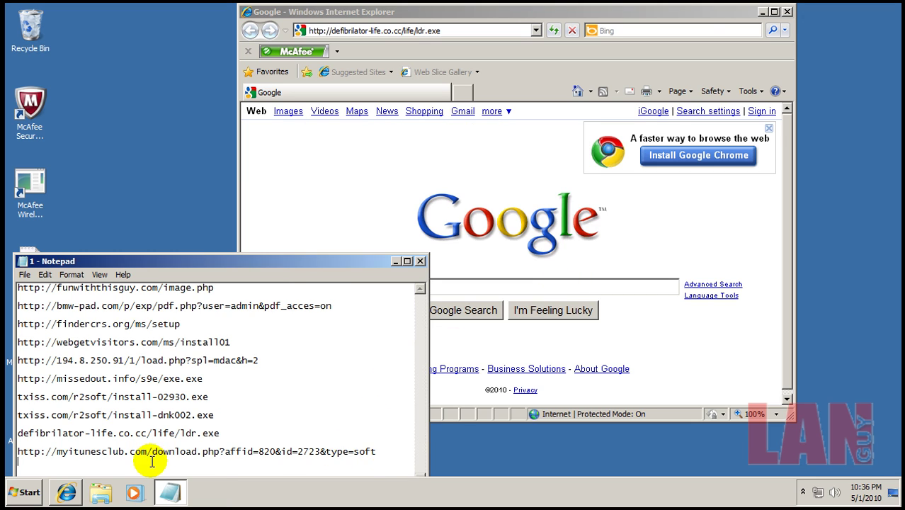
{"action": "left_click_drag", "start_coordinate": [151, 461], "coordinate": [16, 455]}
{"action": "left_click", "coordinate": [16, 453]}
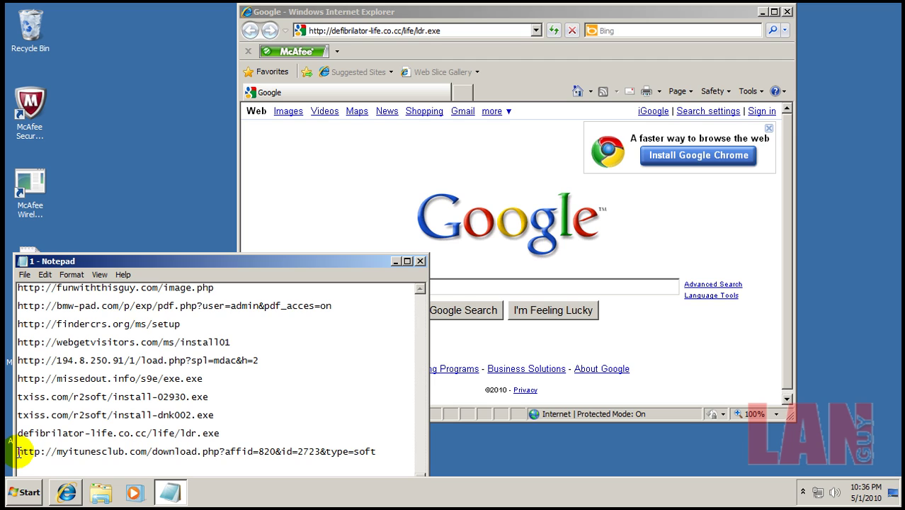
{"action": "key", "text": "shift+End"}
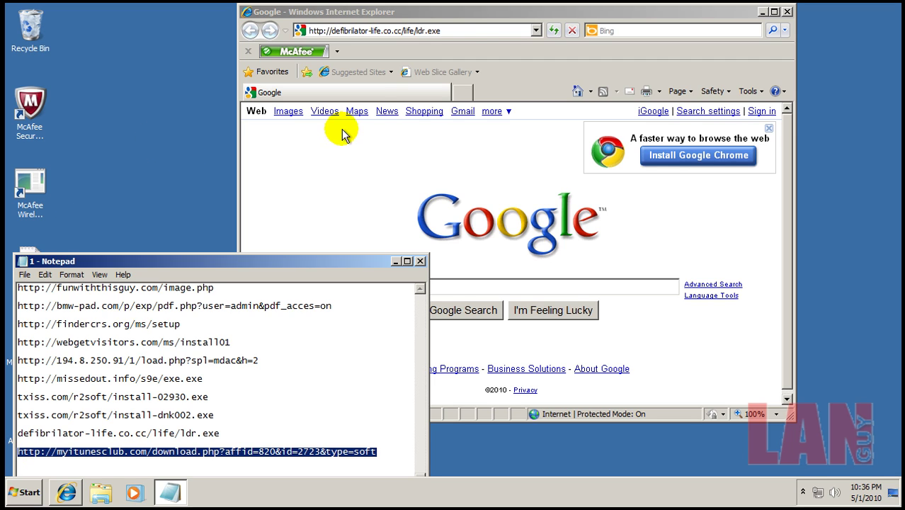
Load the myitunesclub link in Internet Explorer, run install.exe with UAC approval, and close Notepad.
{"action": "left_click", "coordinate": [482, 29]}
{"action": "key", "text": "ctrl+a"}
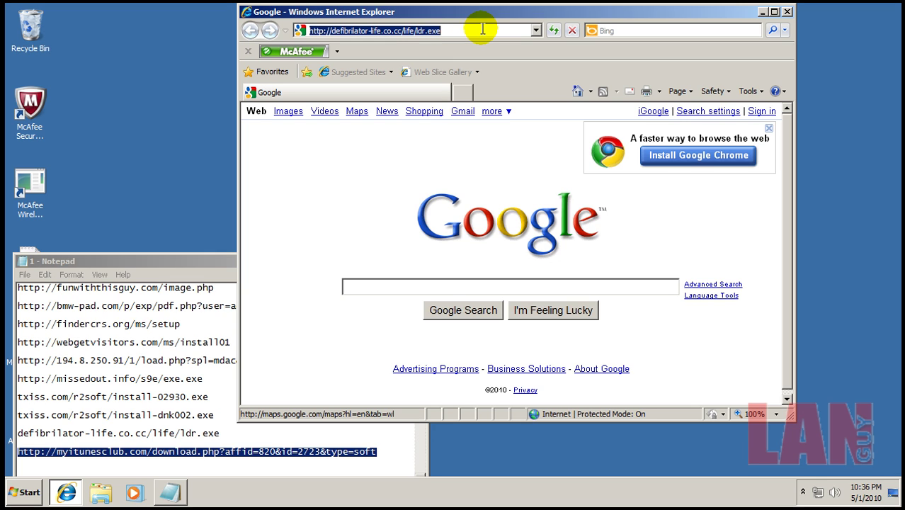
{"action": "key", "text": "ctrl+v"}
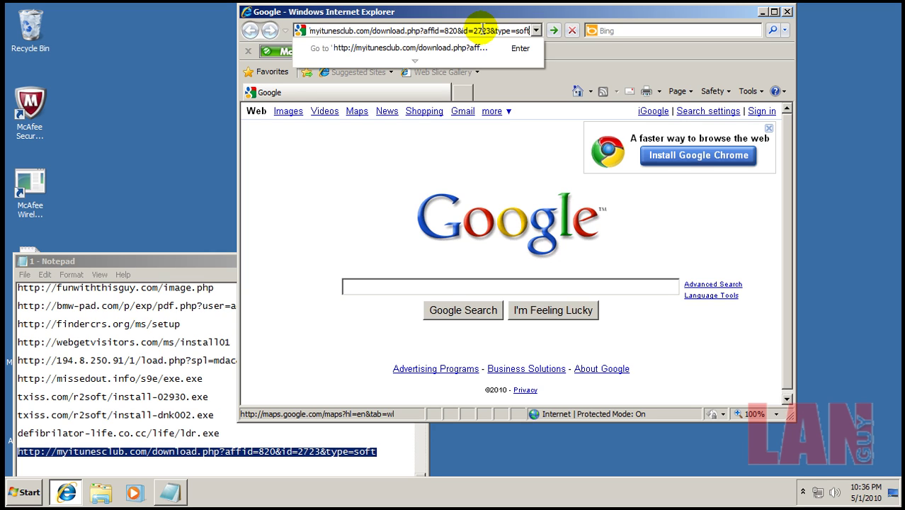
{"action": "key", "text": "Return"}
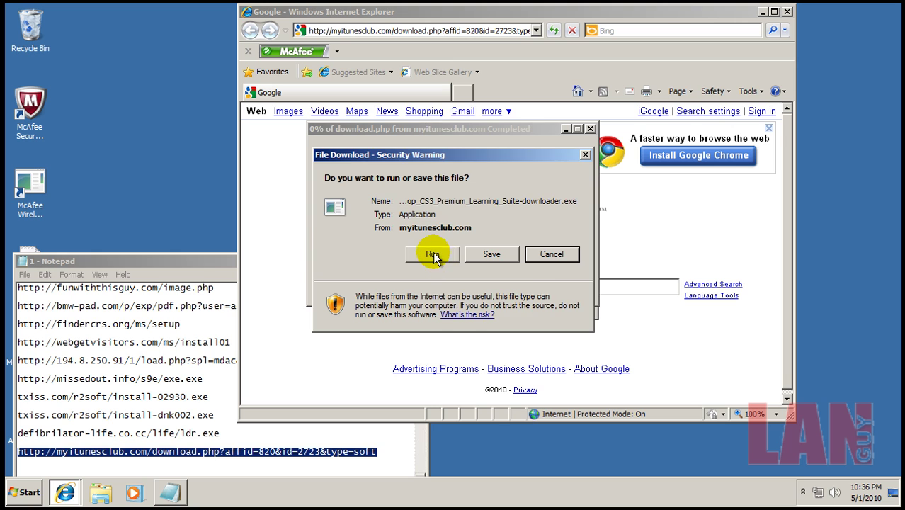
{"action": "left_click", "coordinate": [435, 254]}
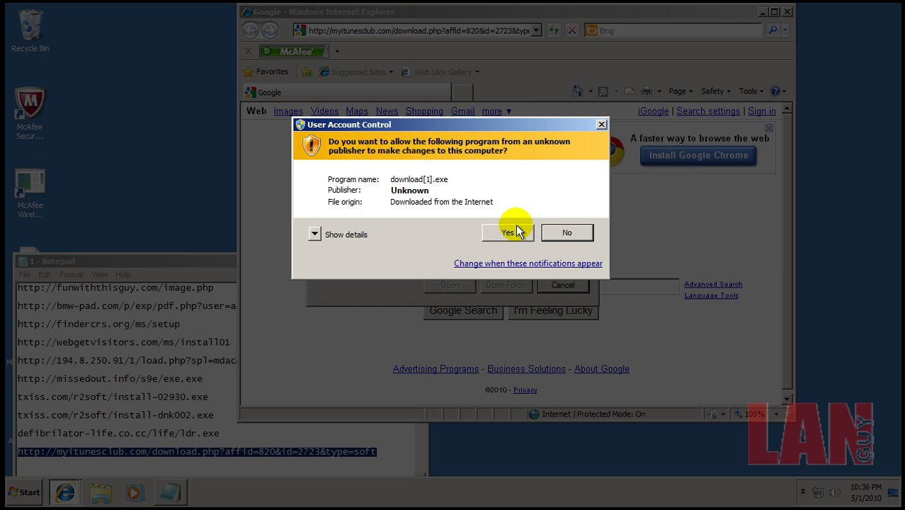
{"action": "left_click", "coordinate": [517, 231]}
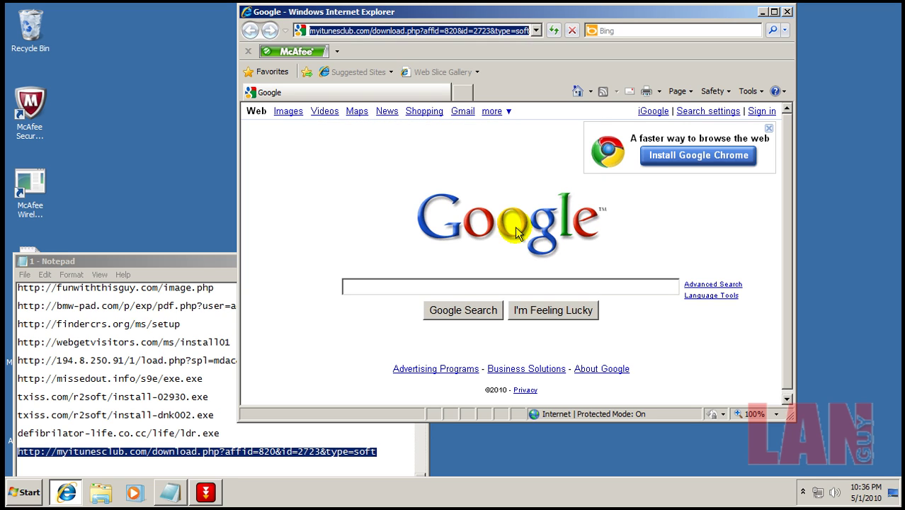
{"action": "left_click", "coordinate": [218, 491]}
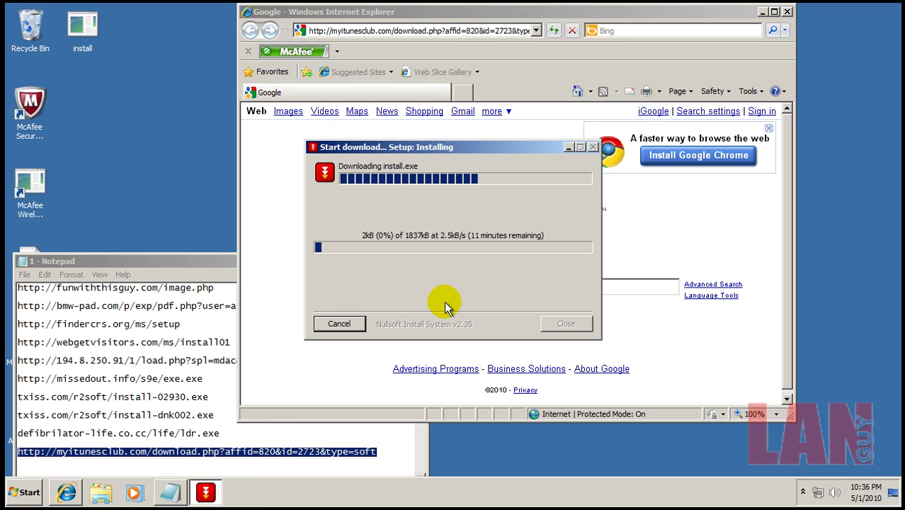
{"action": "left_click", "coordinate": [202, 276]}
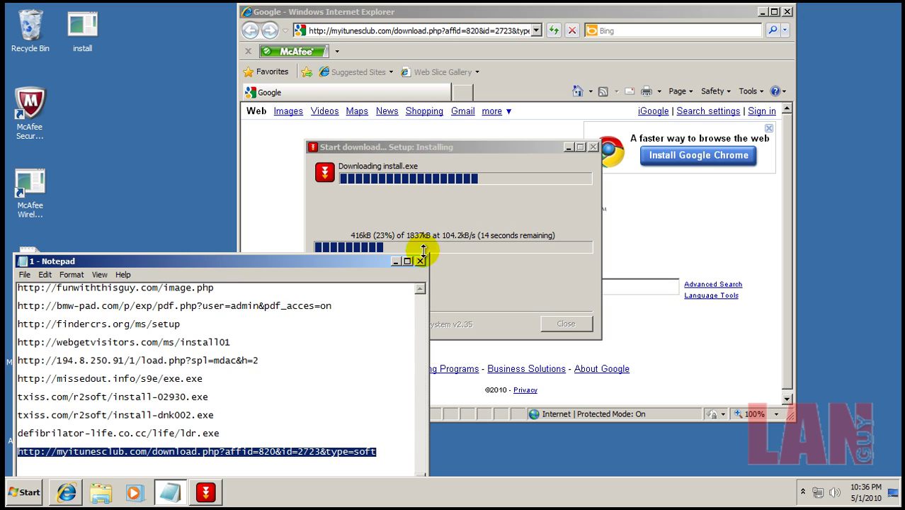
{"action": "left_click", "coordinate": [420, 261]}
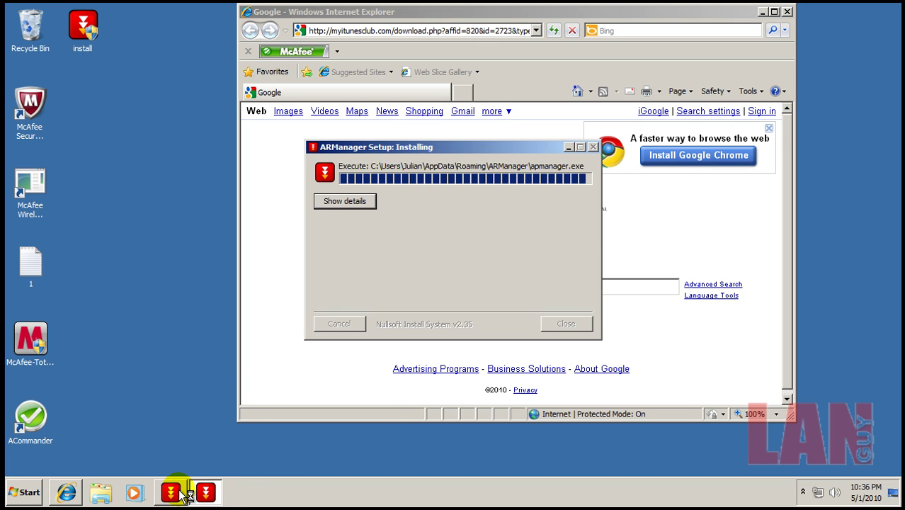
Close Internet Explorer and AR Manager, open SecurityCenter from the tray, and start a Quick Scan.
{"action": "left_click", "coordinate": [787, 12]}
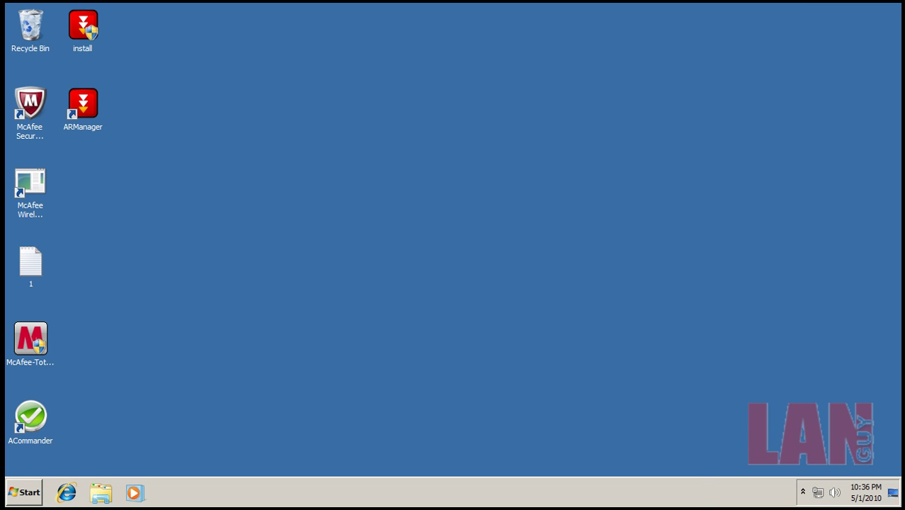
{"action": "left_click", "coordinate": [803, 491]}
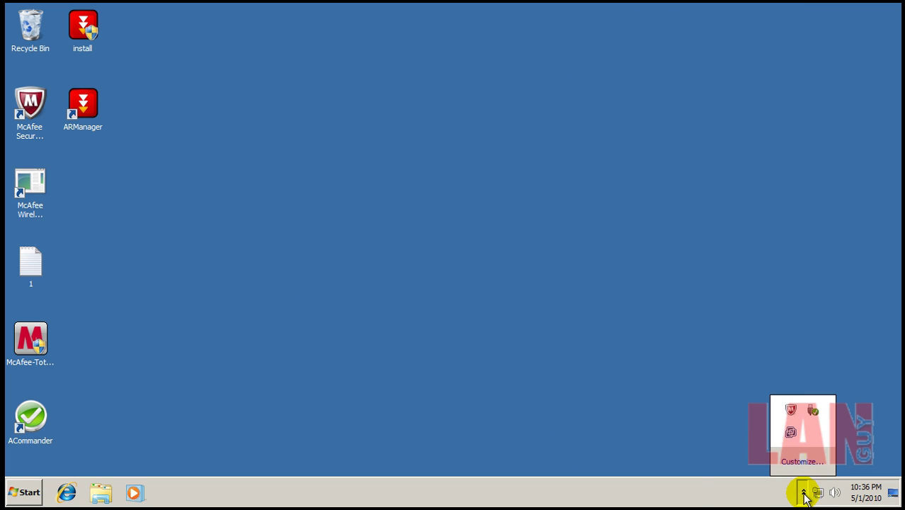
{"action": "double_click", "coordinate": [793, 410]}
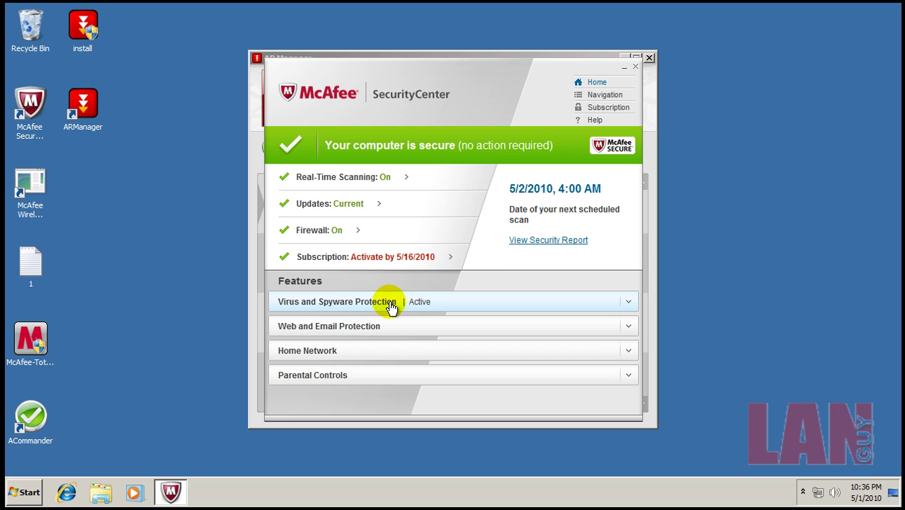
{"action": "left_click", "coordinate": [632, 306]}
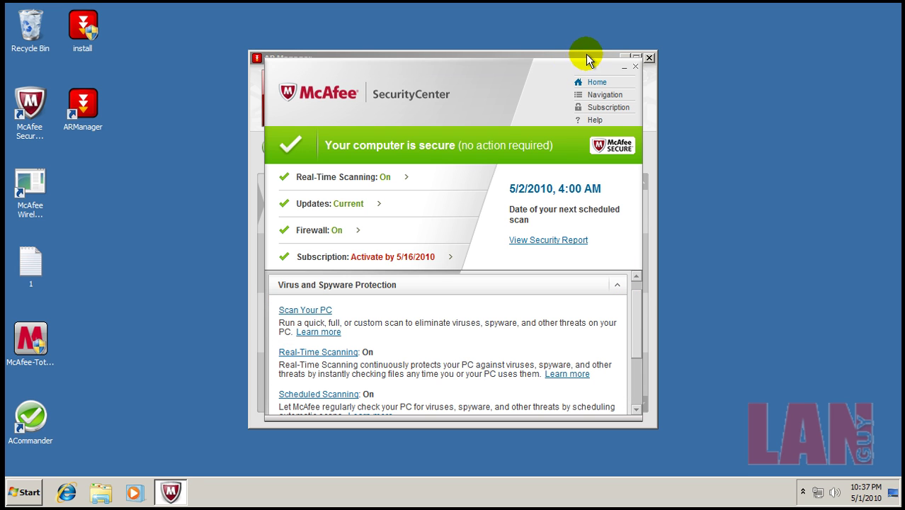
{"action": "left_click", "coordinate": [636, 67]}
{"action": "left_click", "coordinate": [649, 59]}
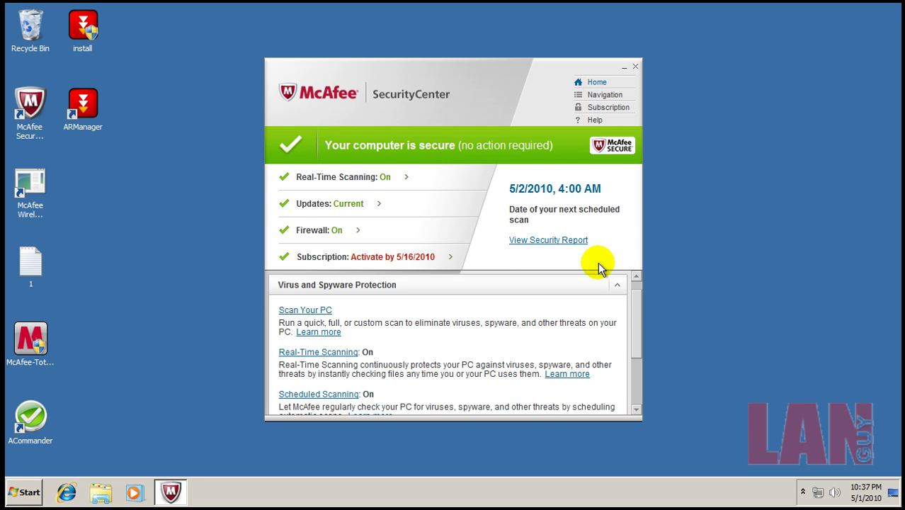
{"action": "left_click", "coordinate": [305, 310]}
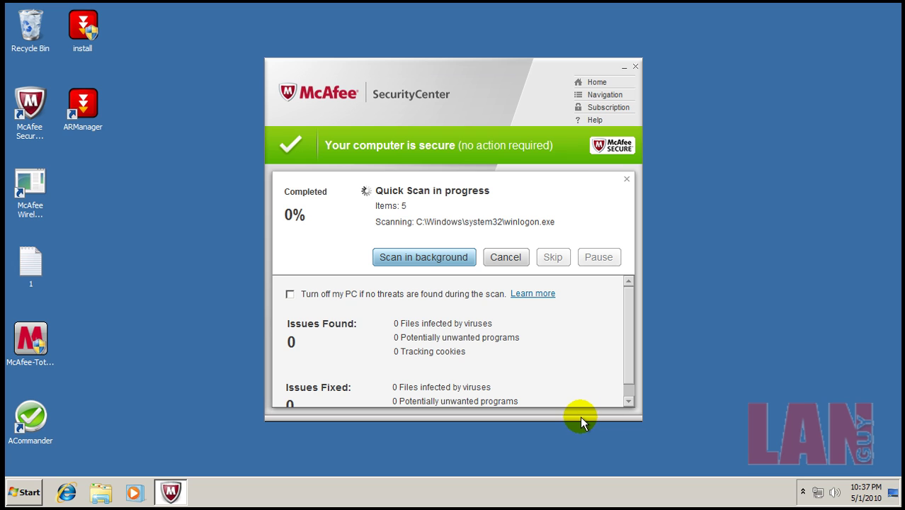
Raise the SecurityCenter window and scroll its panel until the Quick Scan reports 3503 items, no issues.
{"action": "left_click_drag", "start_coordinate": [526, 81], "coordinate": [529, 33]}
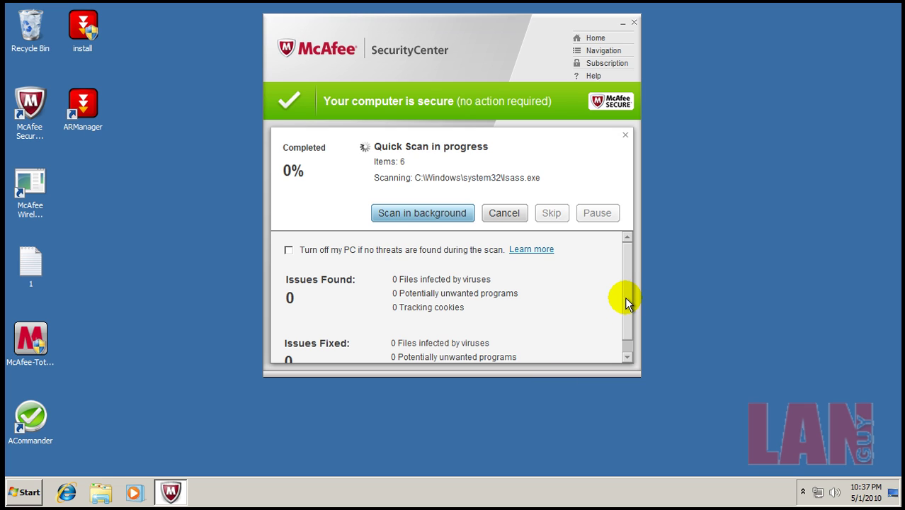
{"action": "left_click_drag", "start_coordinate": [625, 297], "coordinate": [624, 327]}
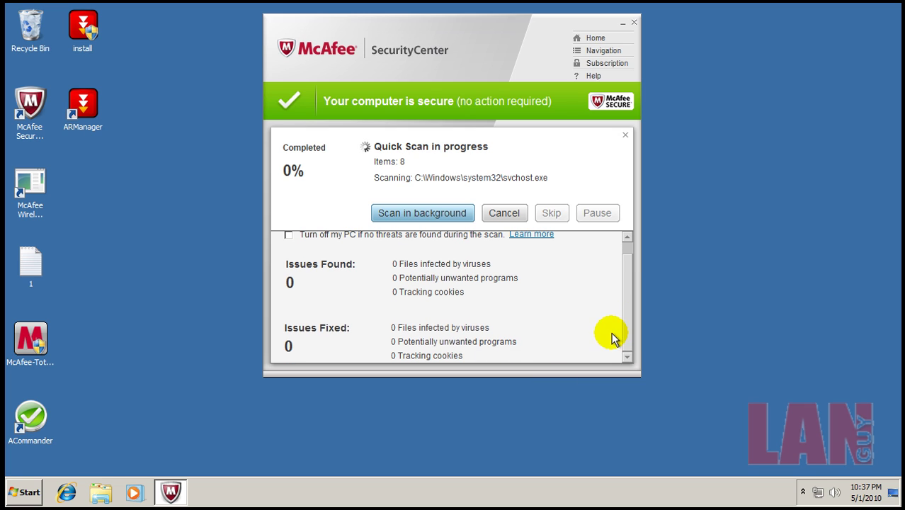
{"action": "left_click_drag", "start_coordinate": [622, 276], "coordinate": [627, 250]}
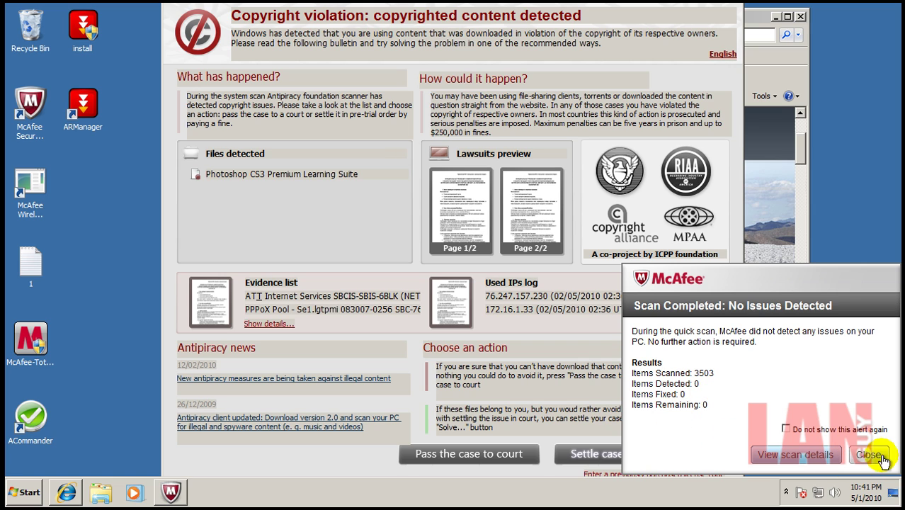
Dismiss McAfee's scan notice, close the fake settlement payment page, and choose Pass the case to court.
{"action": "left_click", "coordinate": [883, 460]}
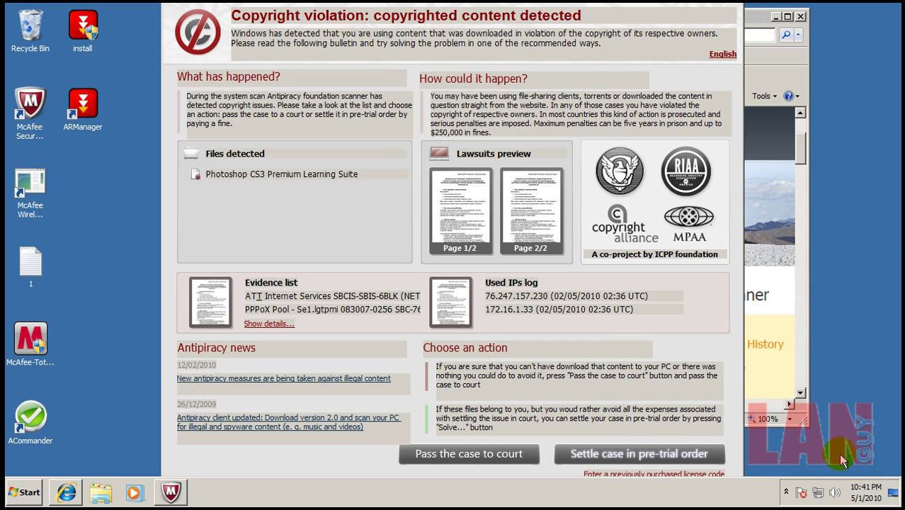
{"action": "left_click", "coordinate": [678, 462]}
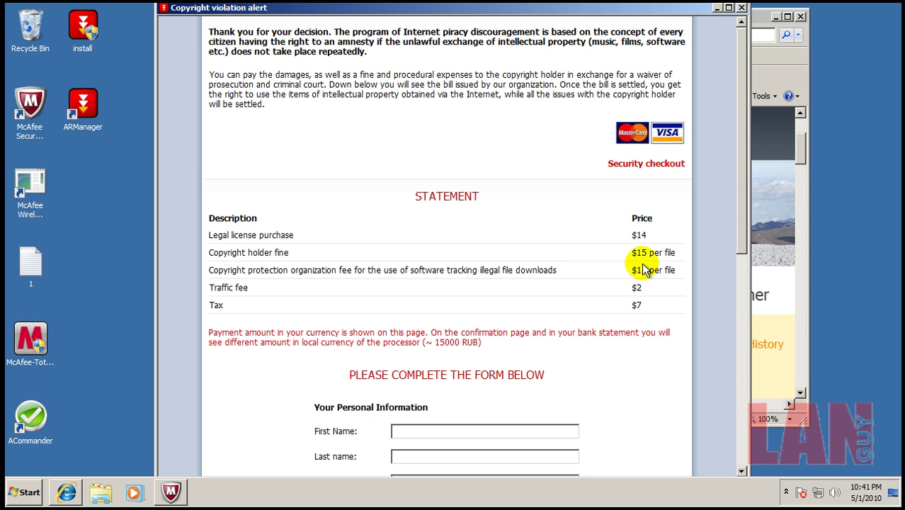
{"action": "left_click_drag", "start_coordinate": [743, 199], "coordinate": [733, 134]}
{"action": "left_click", "coordinate": [742, 9]}
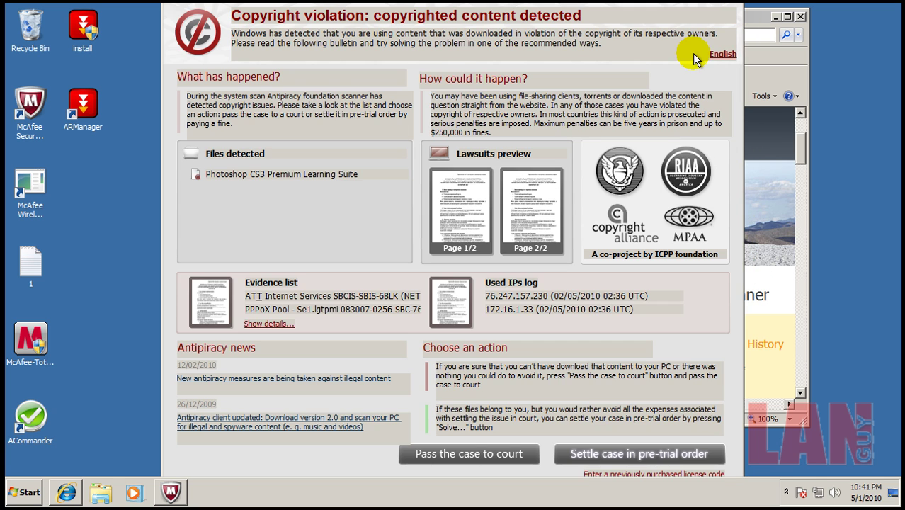
{"action": "left_click", "coordinate": [525, 454]}
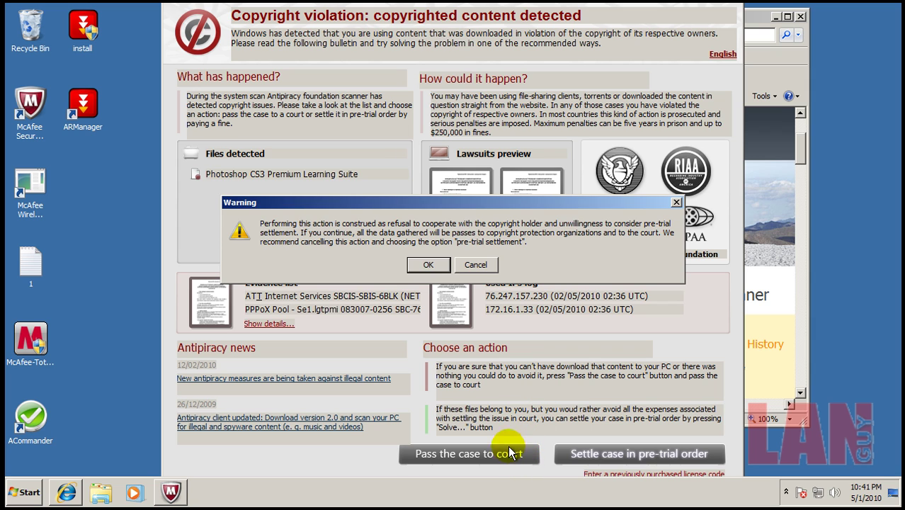
Dismiss the fake alert, download 32-bit Hitman Pro (HitmanPro35.exe), and close Internet Explorer and SecurityCenter.
{"action": "left_click", "coordinate": [428, 266]}
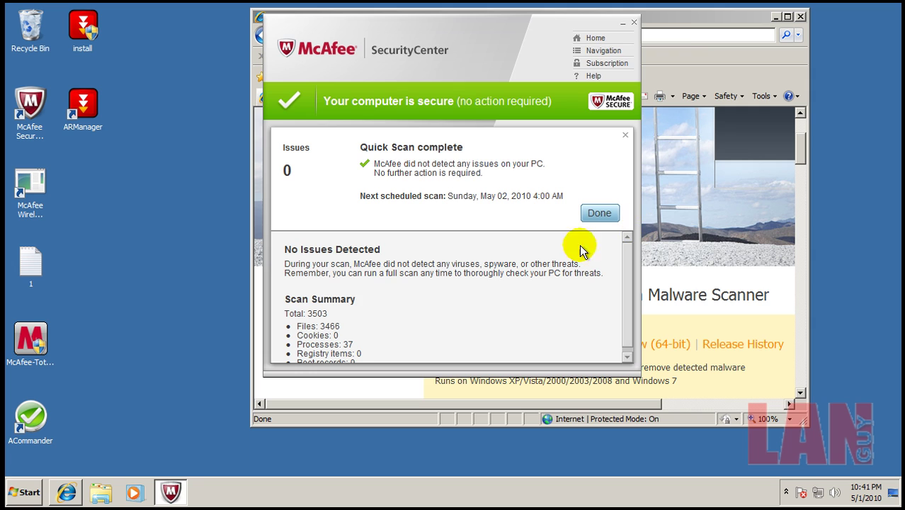
{"action": "left_click", "coordinate": [684, 22]}
{"action": "left_click", "coordinate": [529, 345]}
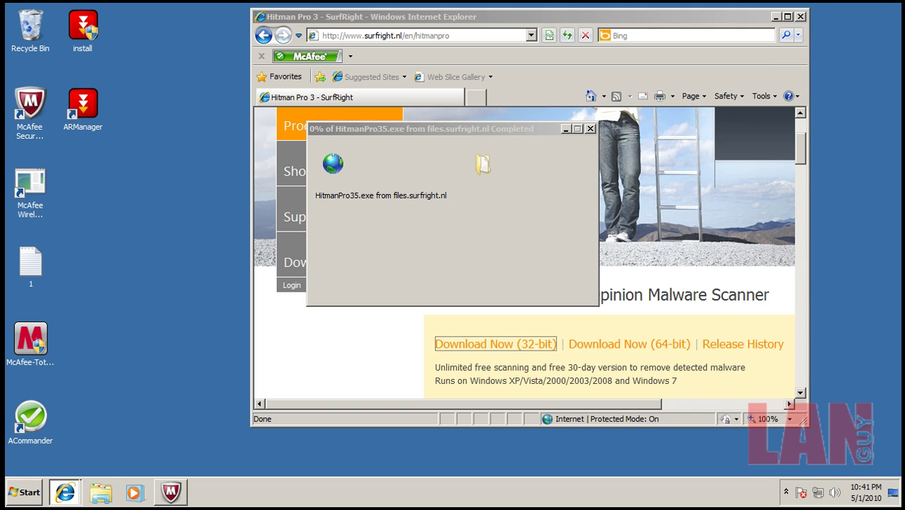
{"action": "left_click", "coordinate": [801, 16]}
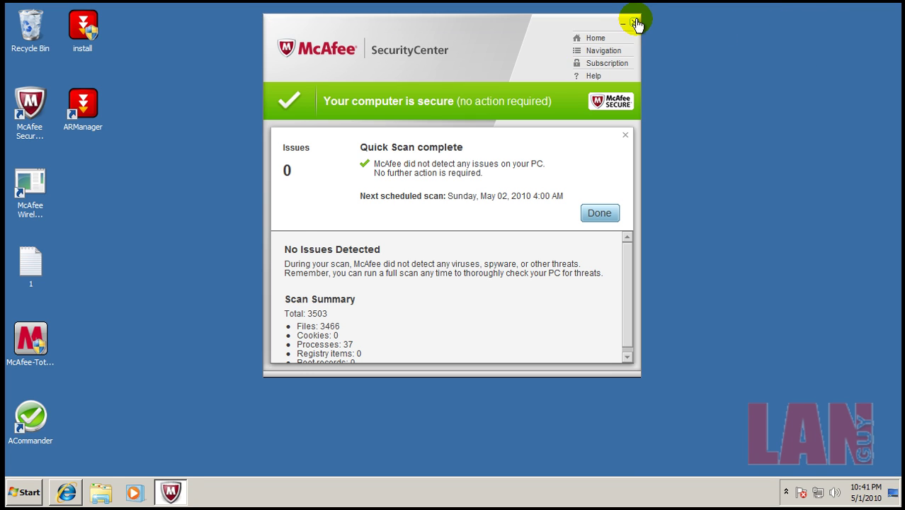
{"action": "left_click", "coordinate": [634, 21]}
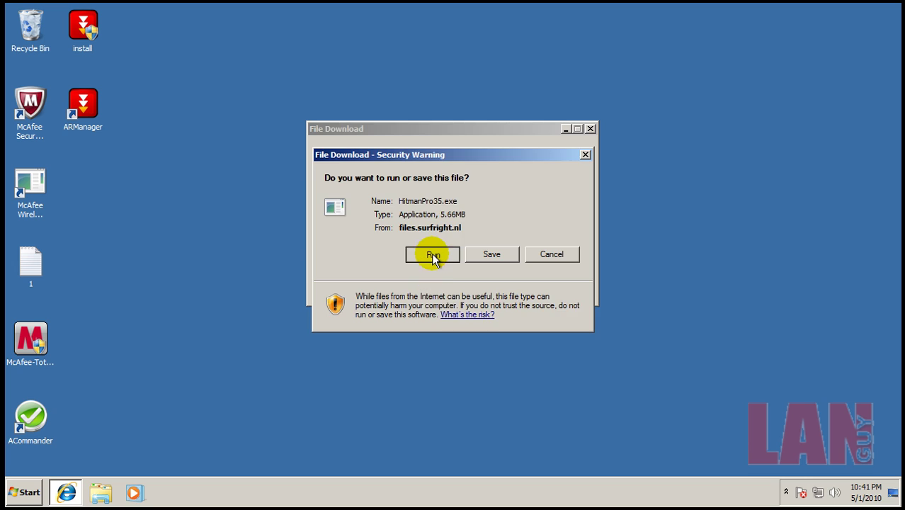
Run the downloaded HitmanPro35.exe from the security warning.
{"action": "left_click", "coordinate": [431, 253]}
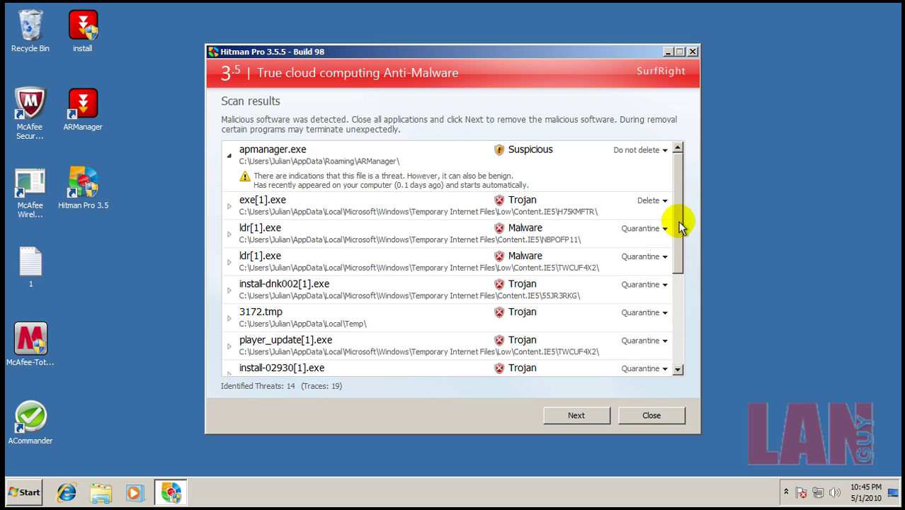
{"action": "left_click_drag", "start_coordinate": [680, 227], "coordinate": [673, 209]}
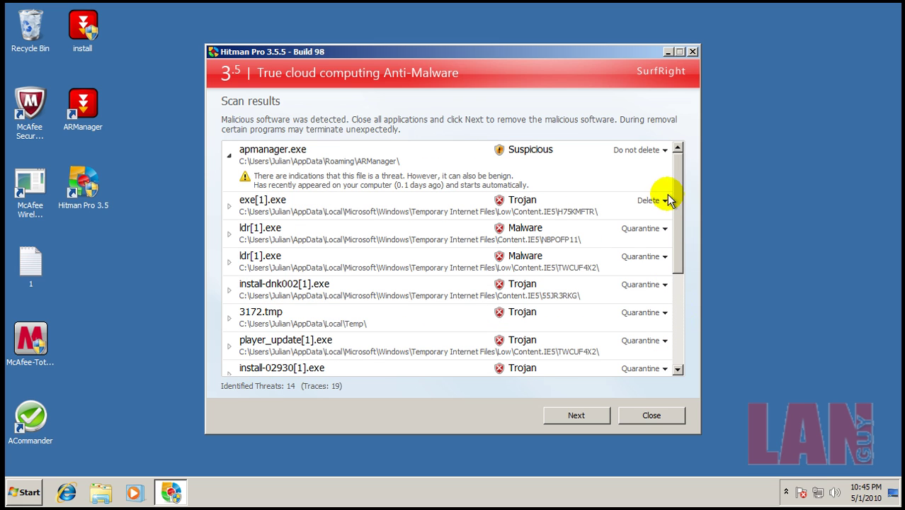
{"action": "left_click", "coordinate": [397, 170]}
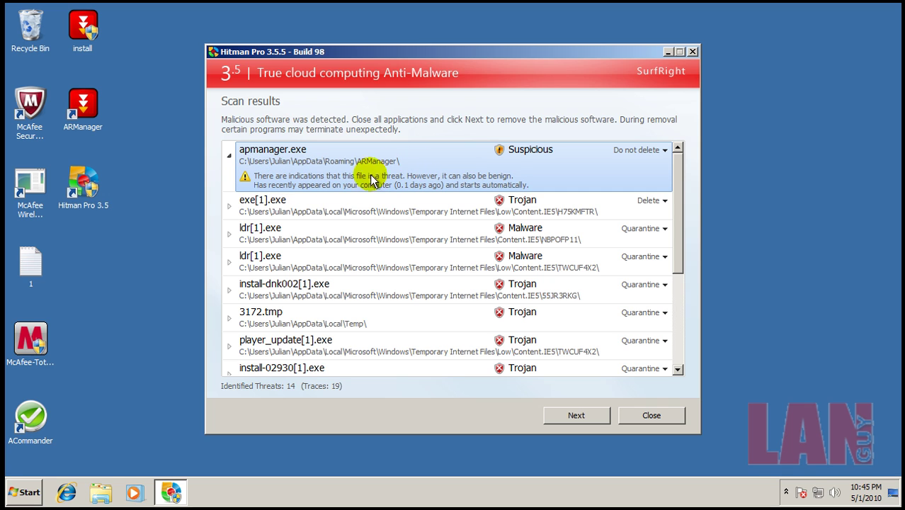
{"action": "left_click", "coordinate": [229, 156]}
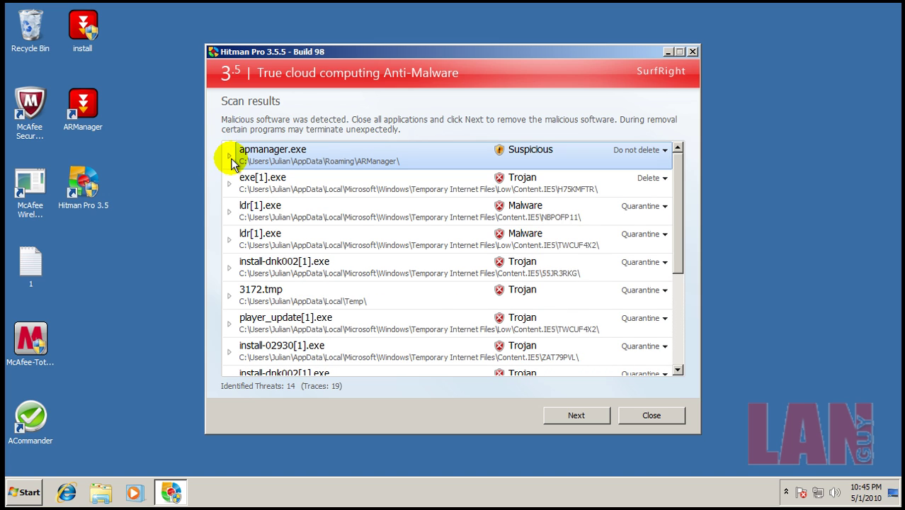
{"action": "left_click", "coordinate": [229, 156]}
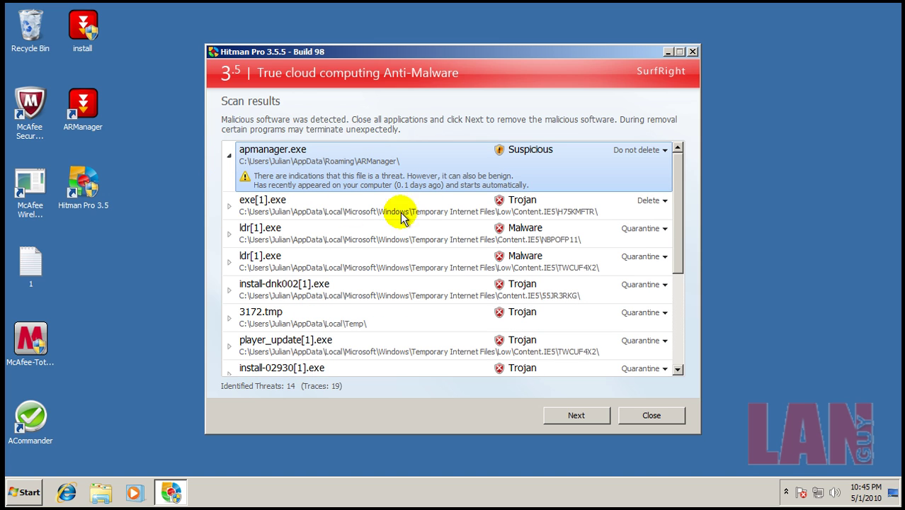
{"action": "scroll", "coordinate": [425, 241], "scroll_direction": "down", "scroll_amount": 1}
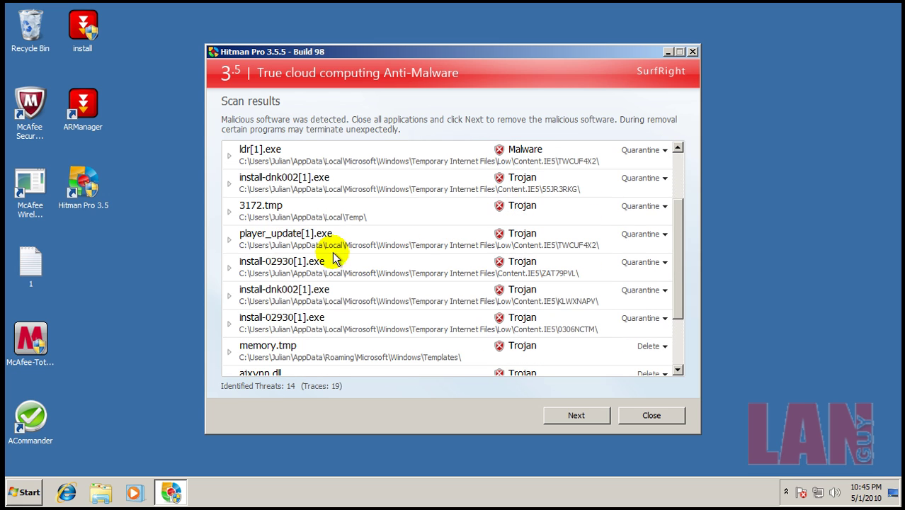
{"action": "left_click", "coordinate": [229, 213]}
{"action": "left_click", "coordinate": [229, 212]}
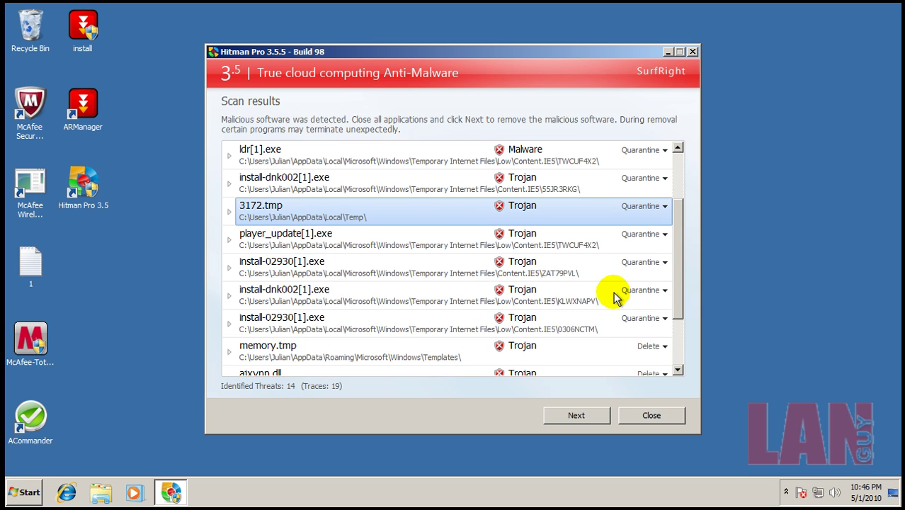
{"action": "scroll", "coordinate": [608, 296], "scroll_direction": "down", "scroll_amount": 1}
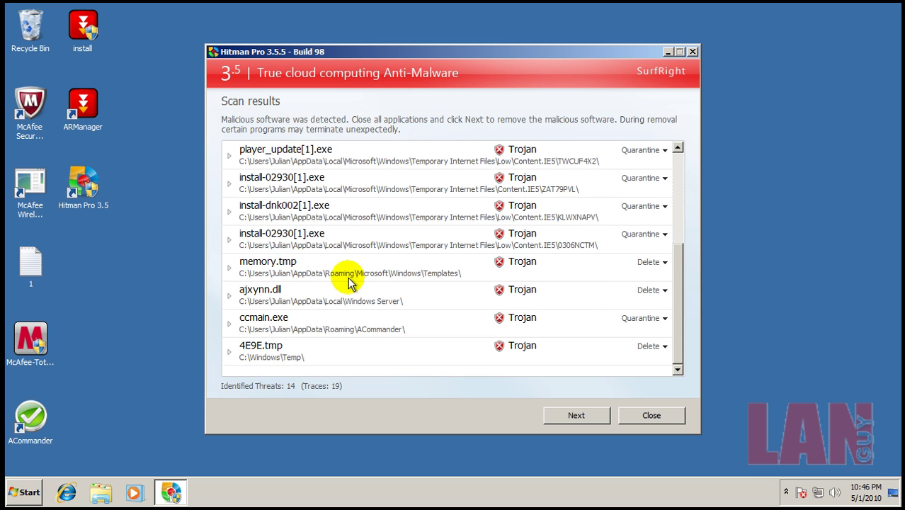
{"action": "left_click", "coordinate": [226, 296]}
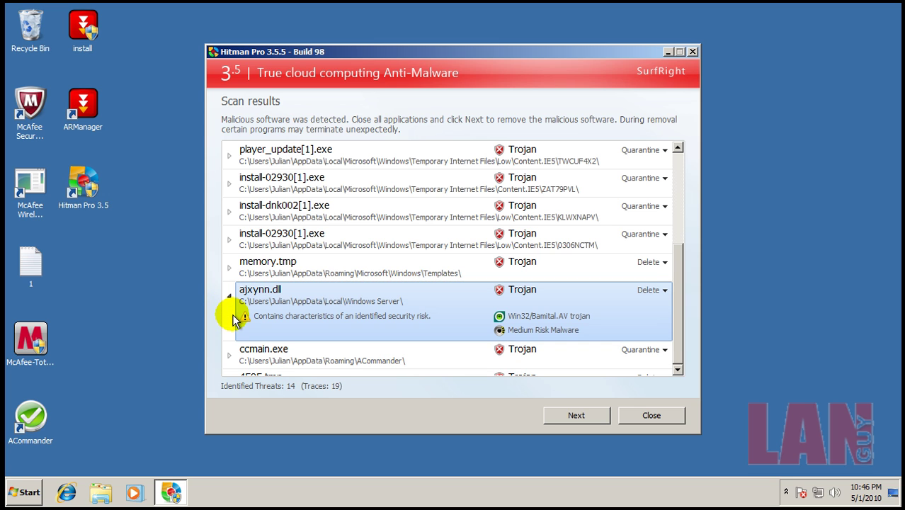
{"action": "left_click", "coordinate": [229, 355]}
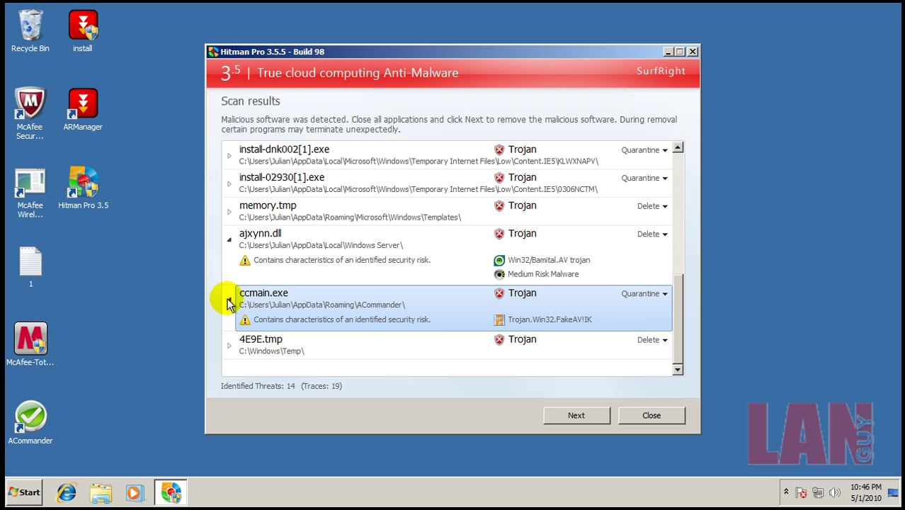
{"action": "left_click", "coordinate": [229, 300]}
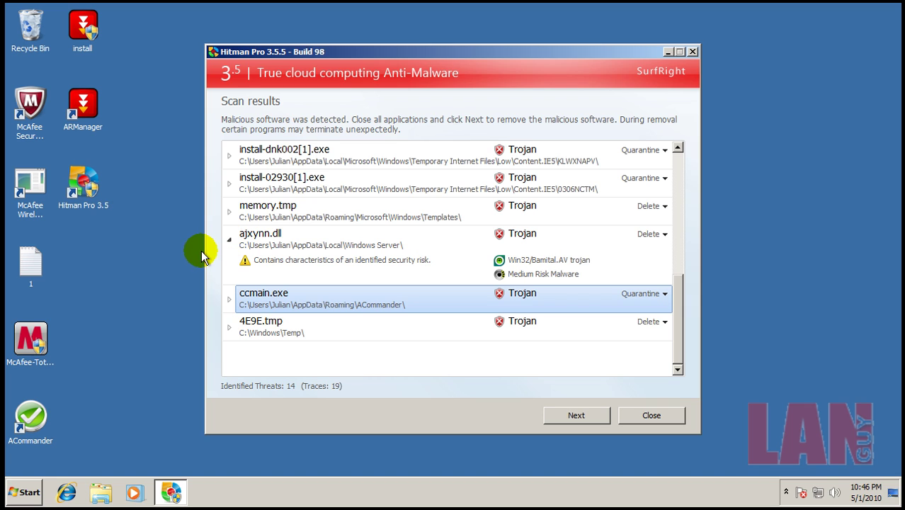
{"action": "left_click", "coordinate": [228, 240]}
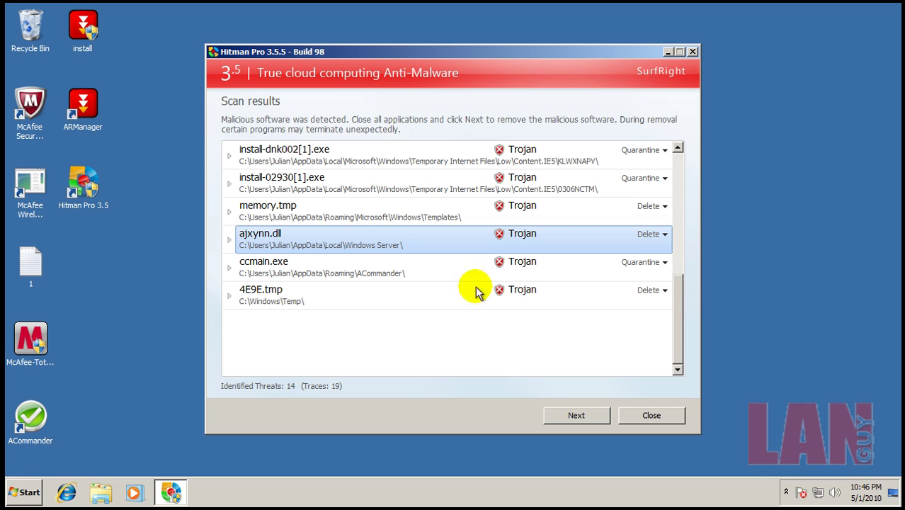
Close Hitman Pro, reopen McAfee SecurityCenter from the tray to check the clean summary, then close it.
{"action": "left_click", "coordinate": [652, 415]}
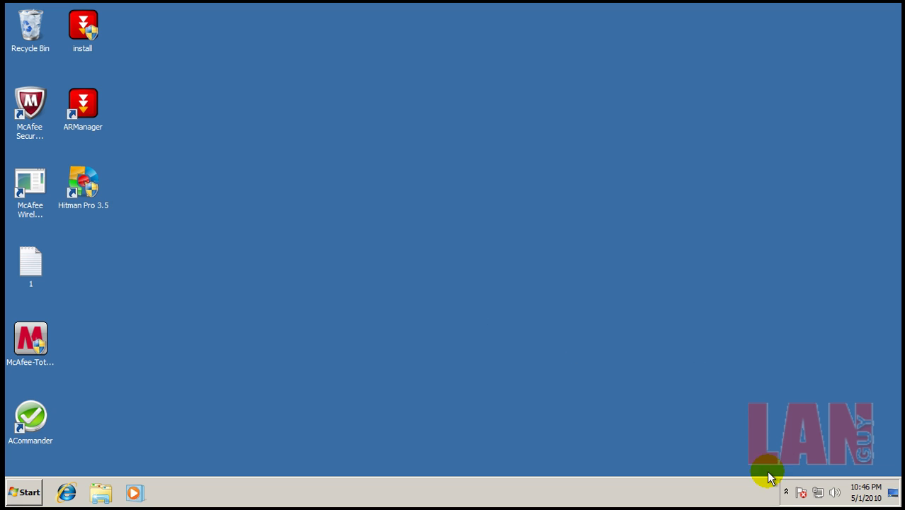
{"action": "left_click", "coordinate": [786, 492]}
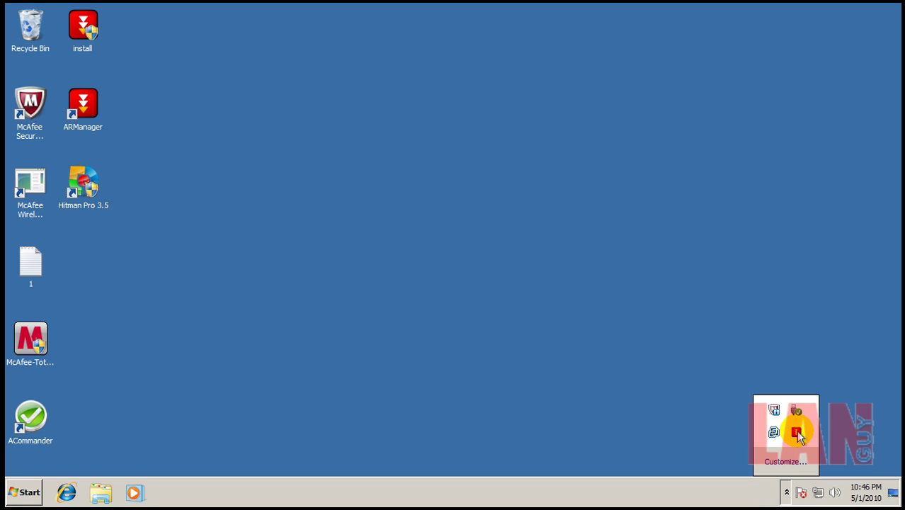
{"action": "double_click", "coordinate": [772, 412]}
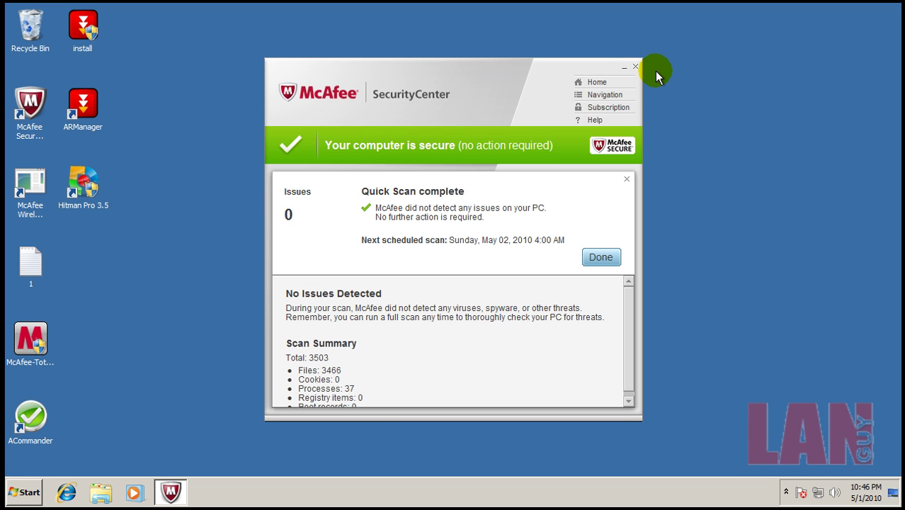
{"action": "left_click", "coordinate": [635, 67]}
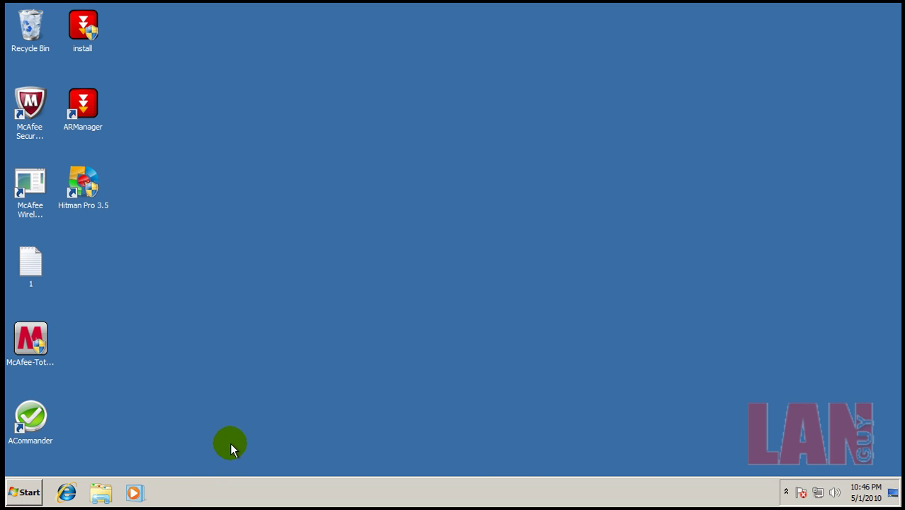
{"action": "left_click_drag", "start_coordinate": [243, 434], "coordinate": [170, 340]}
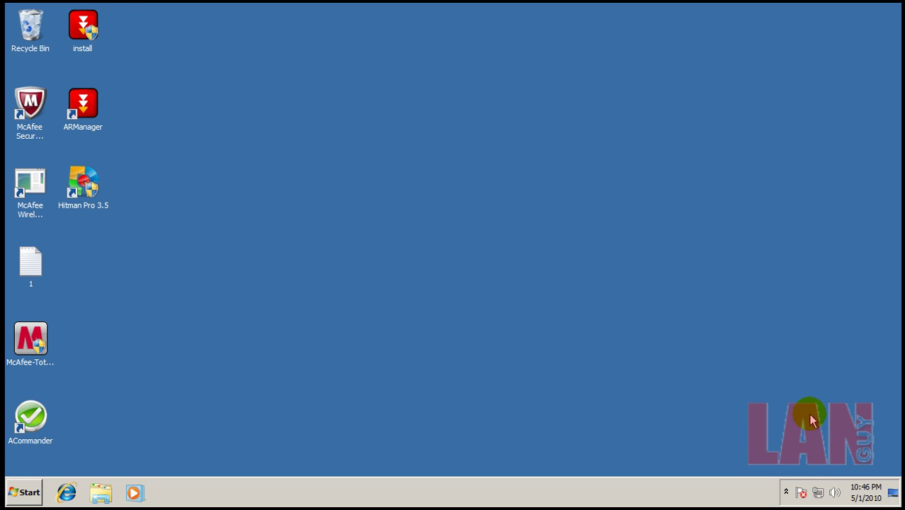
{"action": "mouse_move", "coordinate": [862, 496]}
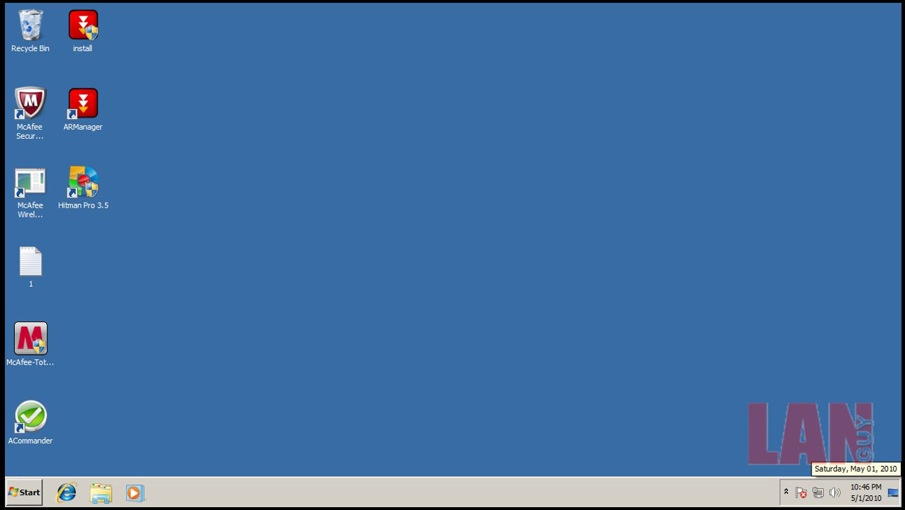